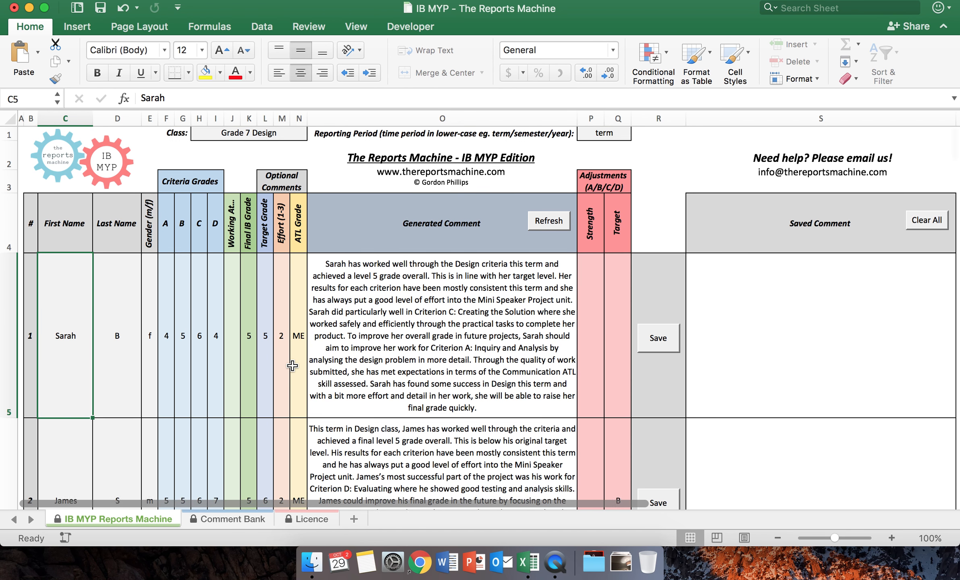
# Look over the student rows with their generated comments and the Comment Bank sheet
pyautogui.scroll(-5, 292, 366)
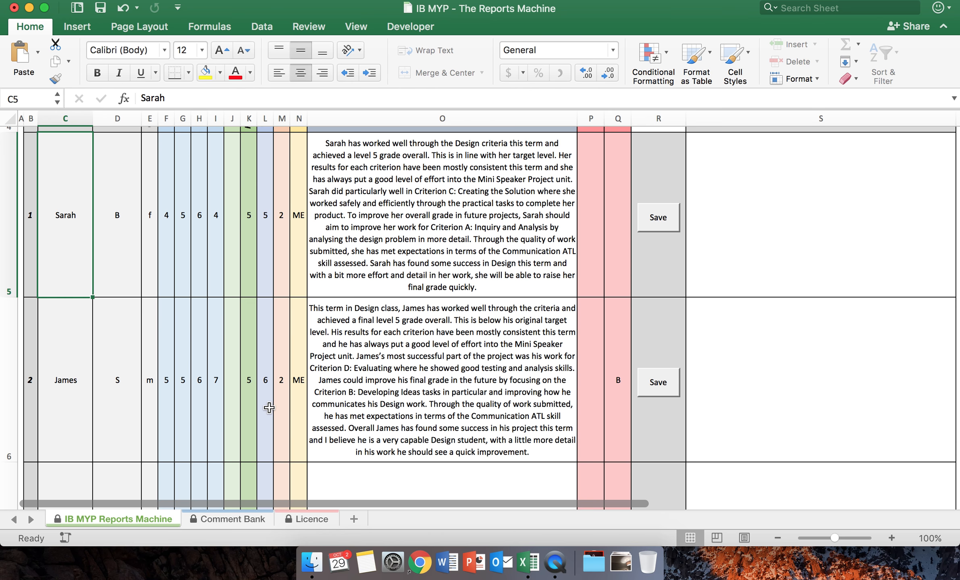
pyautogui.scroll(5, 269, 408)
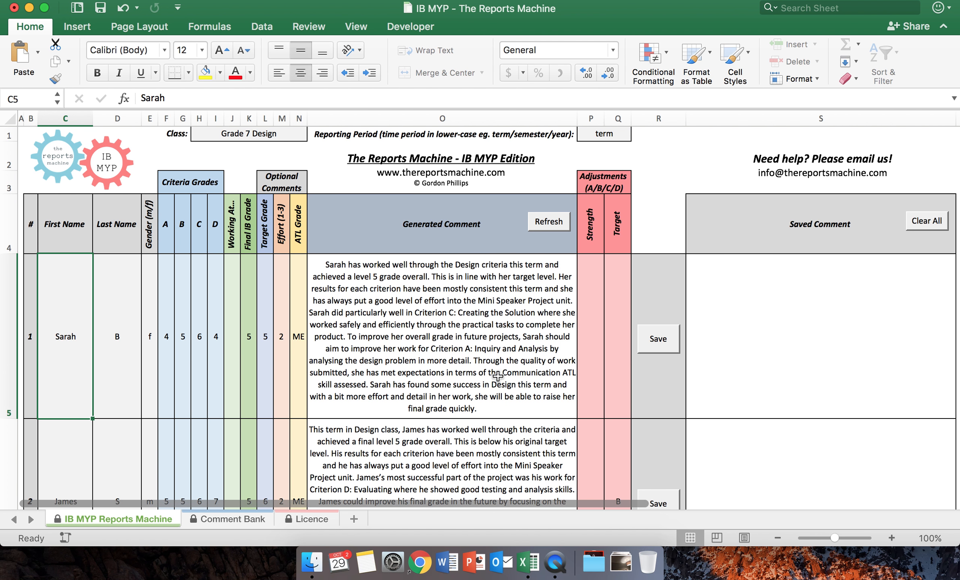
pyautogui.click(250, 520)
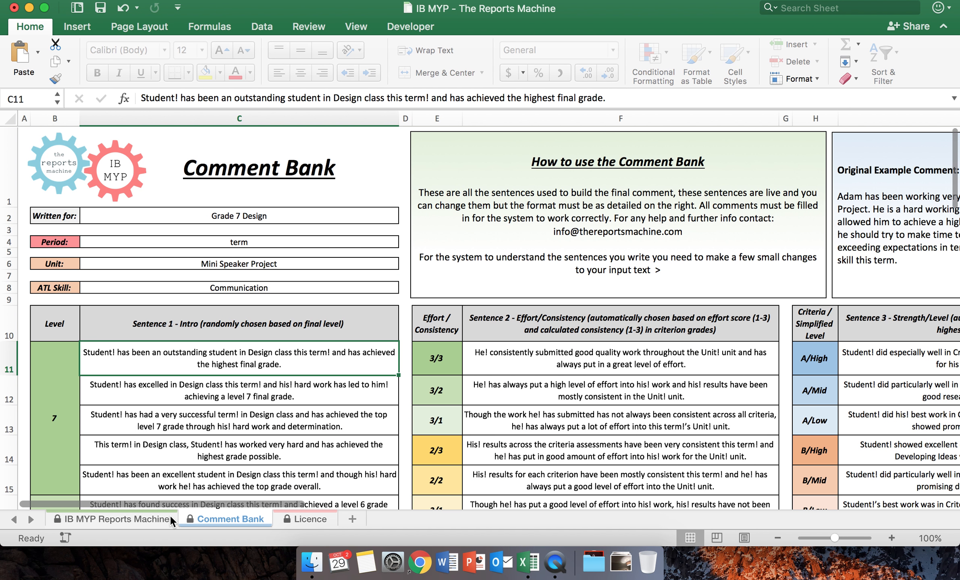
pyautogui.click(151, 520)
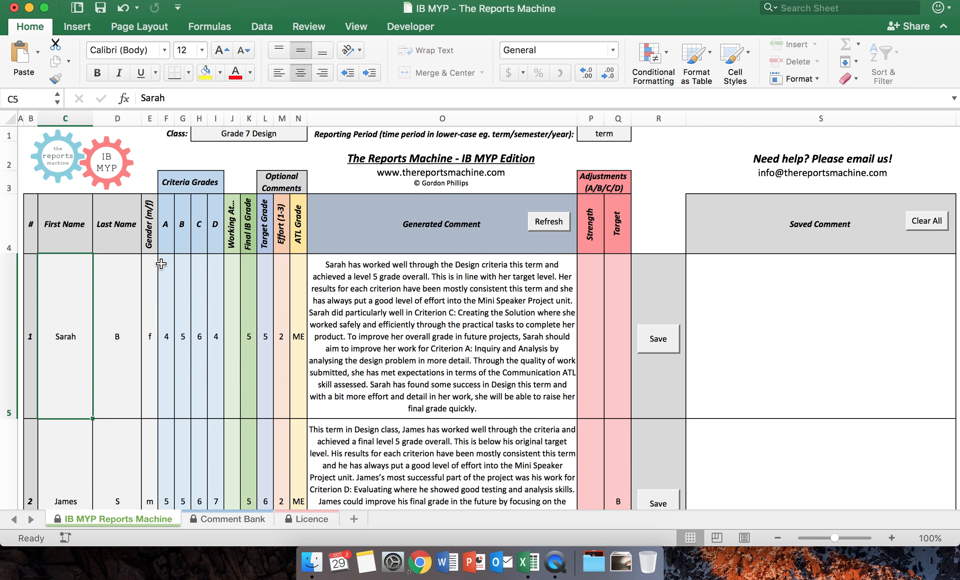
pyautogui.scroll(-5, 152, 326)
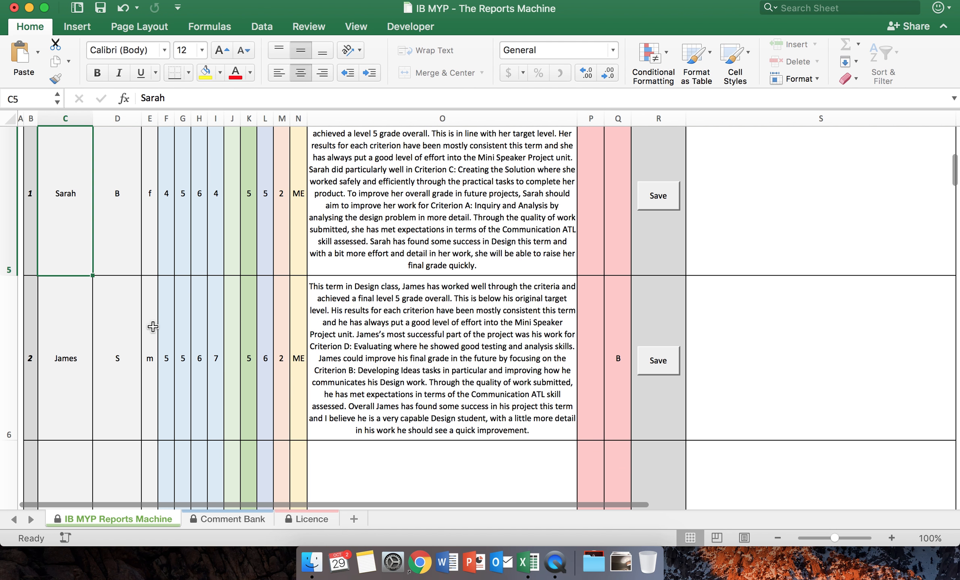
pyautogui.scroll(-5, 152, 327)
pyautogui.scroll(5, 152, 331)
pyautogui.scroll(8, 152, 339)
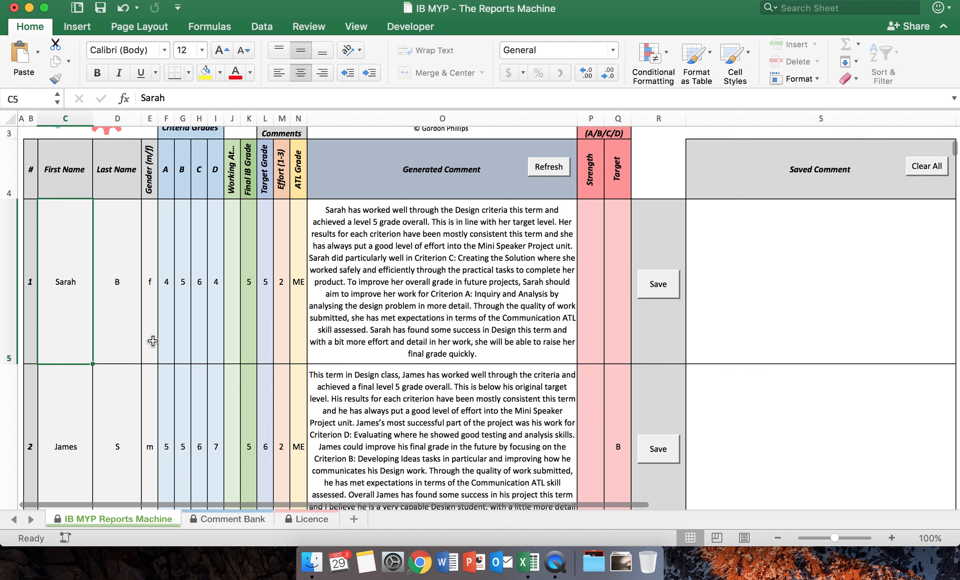
pyautogui.scroll(1, 152, 341)
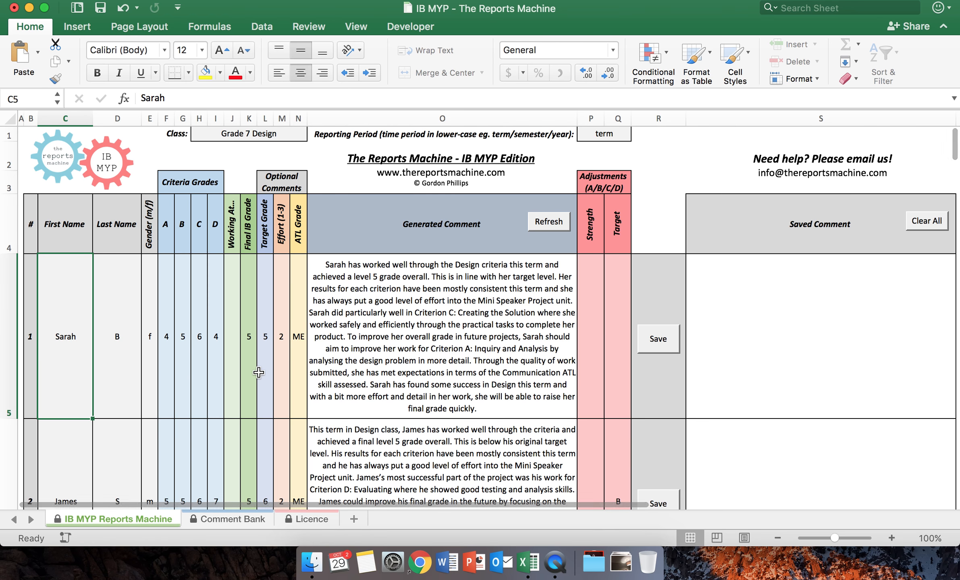
pyautogui.scroll(-1, 258, 373)
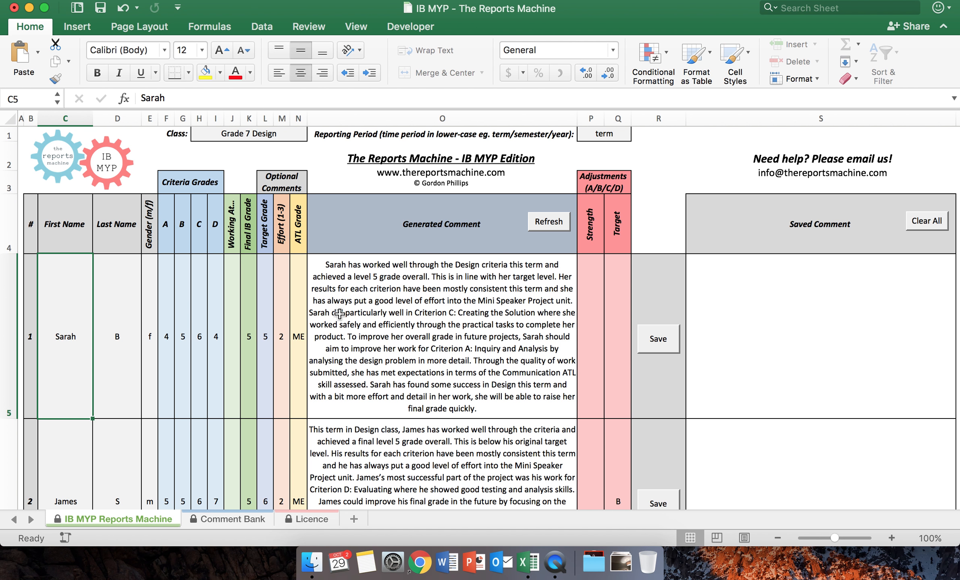
# Clear the first student's ATL grade, effort score, target grade and all four criteria grades from D back to A
pyautogui.click(301, 336)
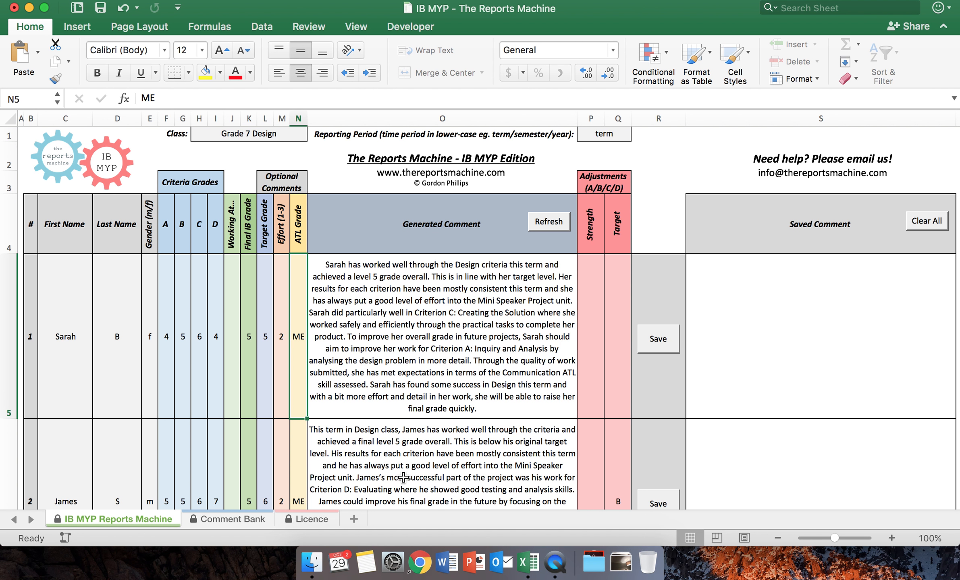
pyautogui.press('BackSpace')
pyautogui.press('Left')
pyautogui.press('BackSpace')
pyautogui.press('Left')
pyautogui.press('BackSpace')
pyautogui.press('Left')
pyautogui.press('Left')
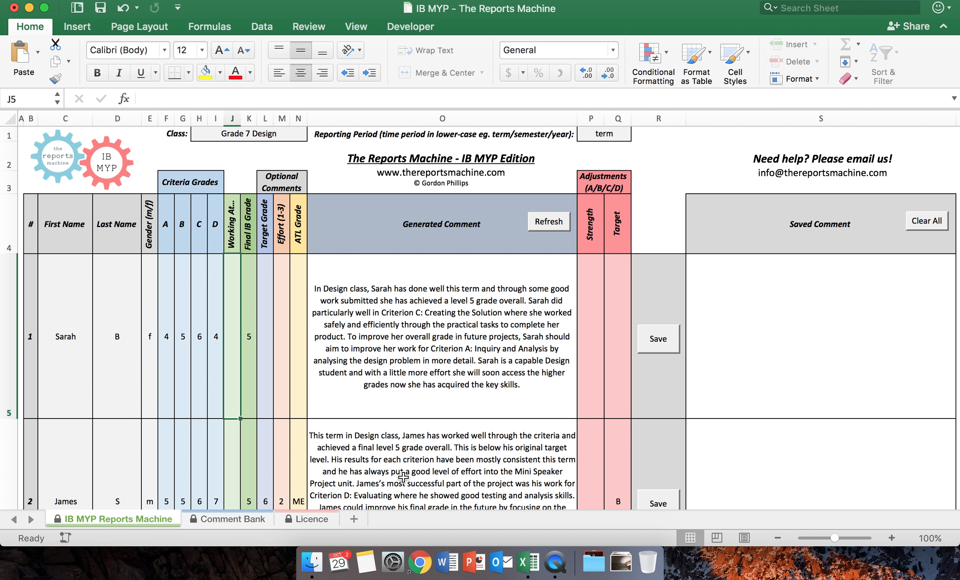
pyautogui.press('Left')
pyautogui.press('BackSpace')
pyautogui.press('Left')
pyautogui.press('BackSpace')
pyautogui.press('Left')
pyautogui.press('BackSpace')
pyautogui.press('Left')
pyautogui.press('BackSpace')
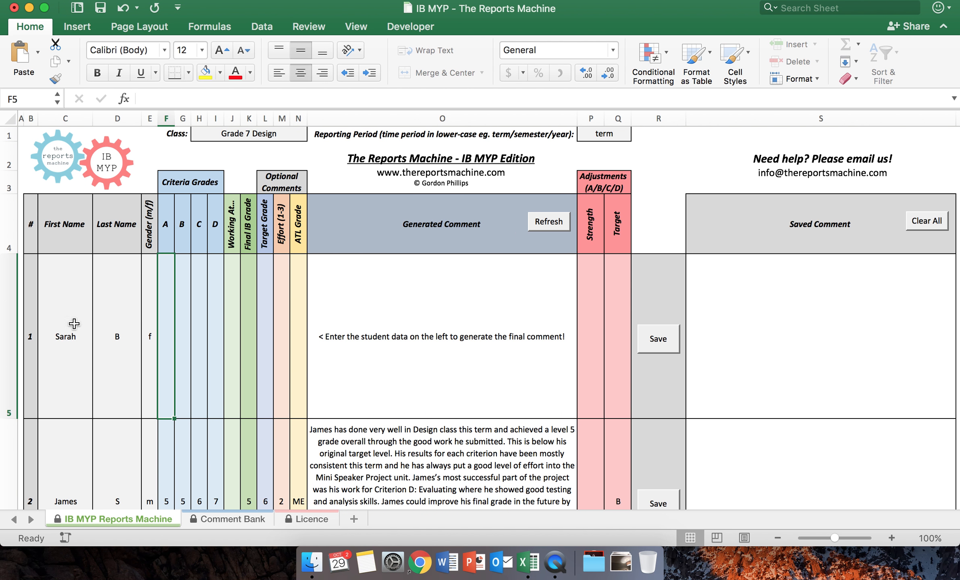
# Enter gender f and criteria grades A 3, B 4, C 5 and D 6 for the first student
pyautogui.click(148, 333)
pyautogui.write('f')
pyautogui.press('Tab')
pyautogui.write('3')
pyautogui.press('Tab')
pyautogui.write('4')
pyautogui.press('Tab')
pyautogui.write('5')
pyautogui.press('Tab')
pyautogui.write('6')
pyautogui.press('Tab')
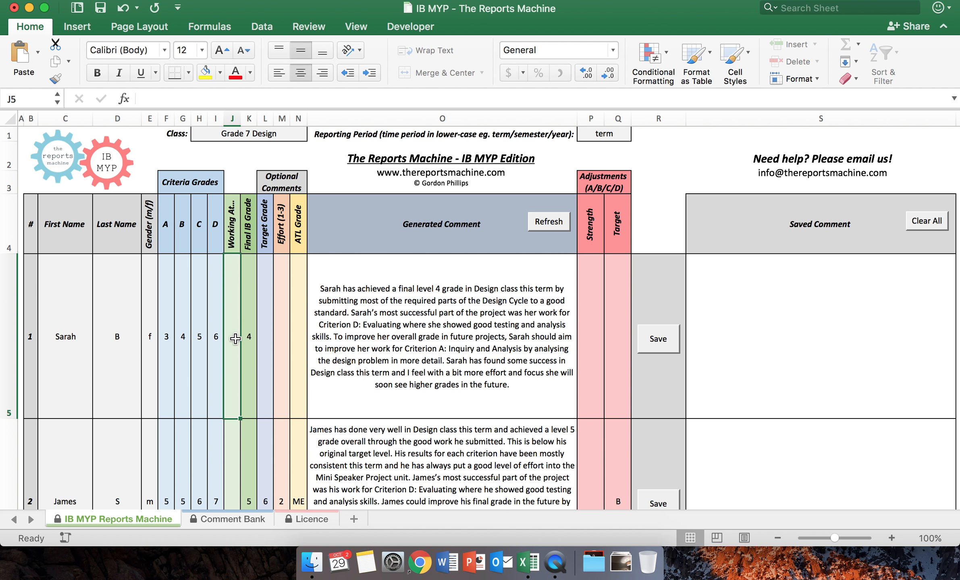
# Change the first student's criterion A grade to 6 and criterion D grade to 3
pyautogui.click(267, 286)
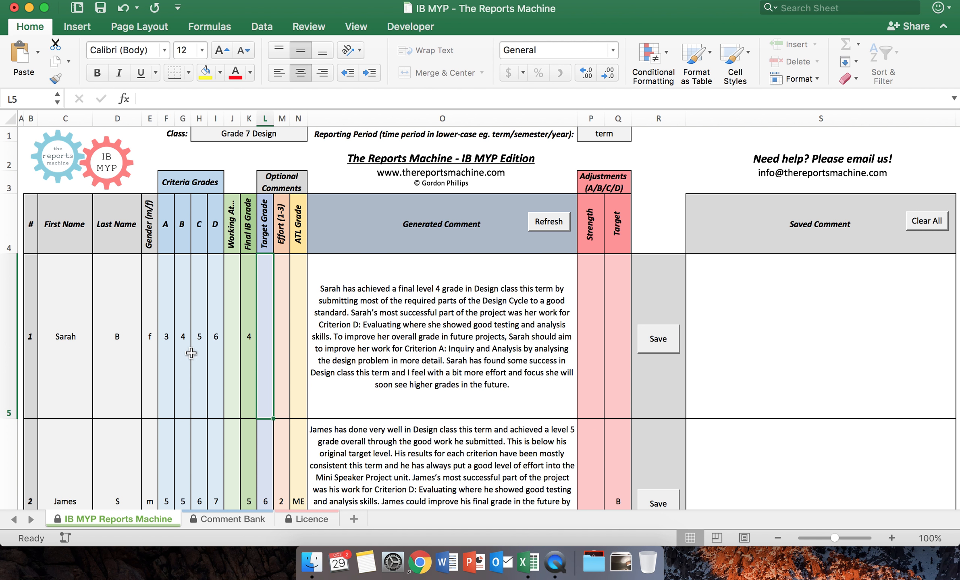
pyautogui.click(168, 342)
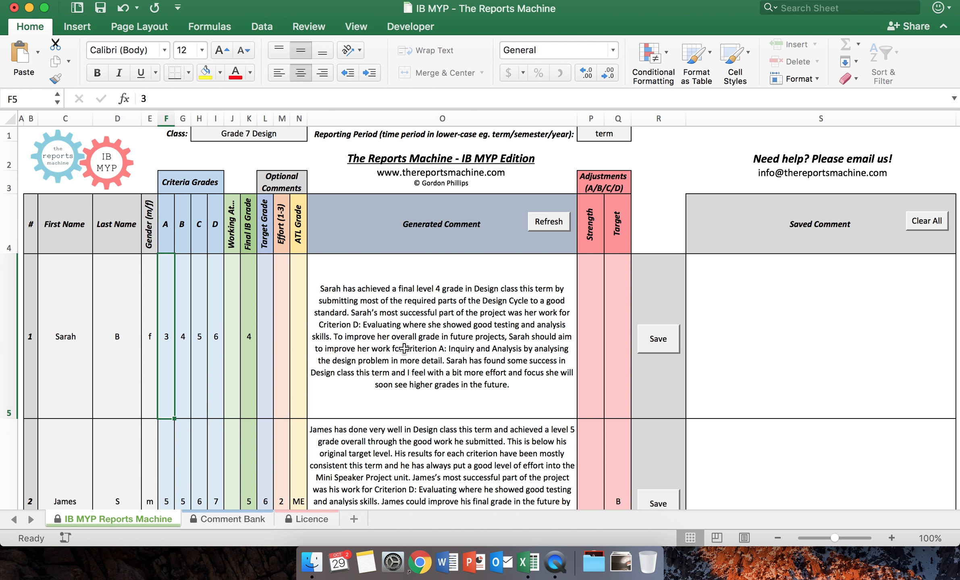
pyautogui.click(218, 319)
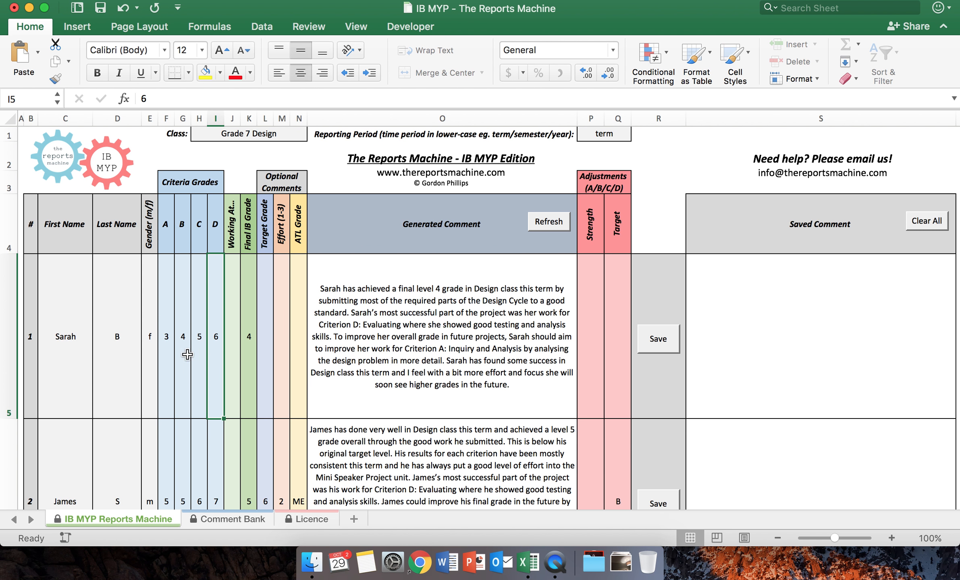
pyautogui.click(163, 346)
pyautogui.write('6')
pyautogui.press('Tab')
pyautogui.press('Tab')
pyautogui.press('Tab')
pyautogui.write('3')
pyautogui.press('Tab')
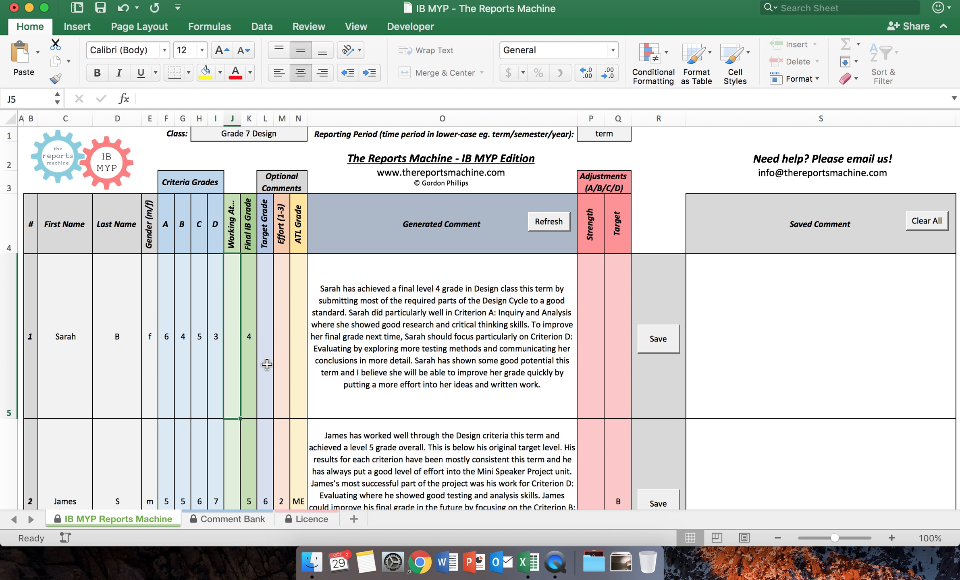
# Try target grades of 4 and 3 for the first student and clear the target grade again
pyautogui.click(271, 335)
pyautogui.write('4')
pyautogui.press('Tab')
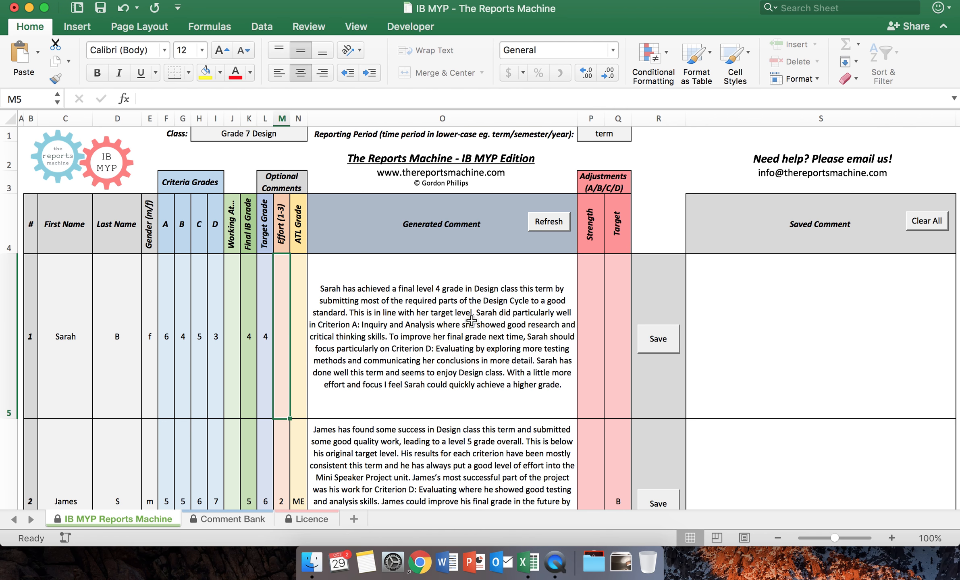
pyautogui.write('3')
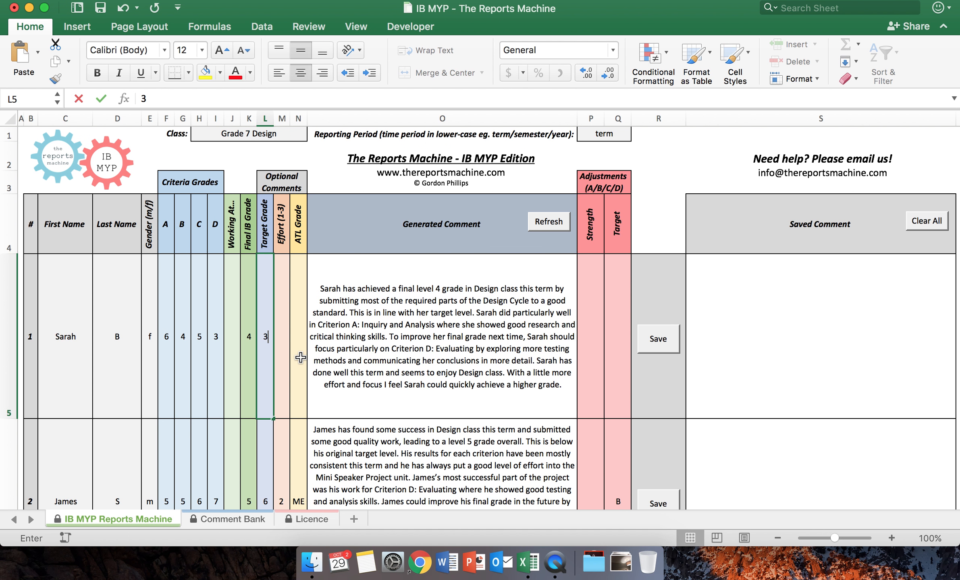
pyautogui.press('Tab')
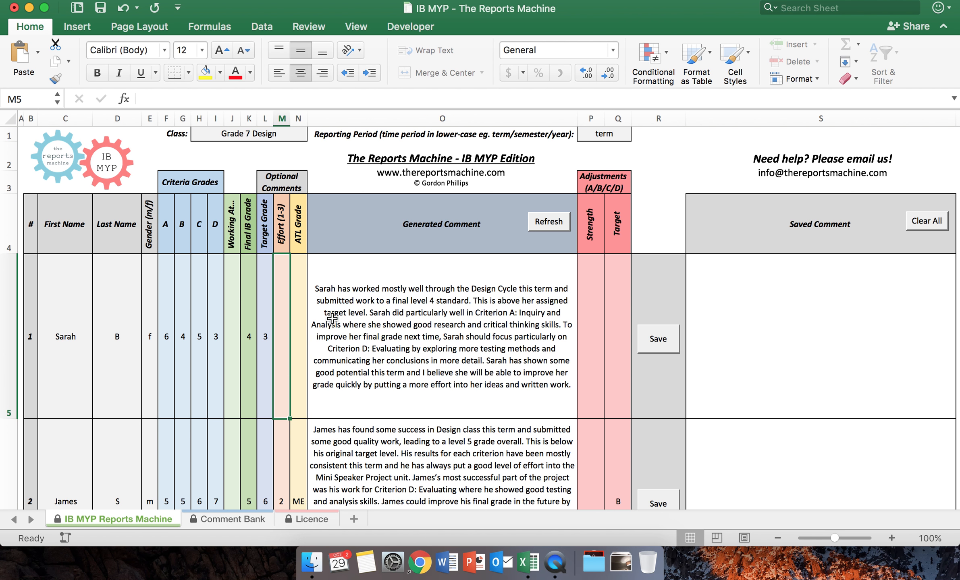
pyautogui.click(266, 341)
pyautogui.press('Delete')
# Enter an effort score of 2 and an ATL grade of ME for the first student
pyautogui.press('Right')
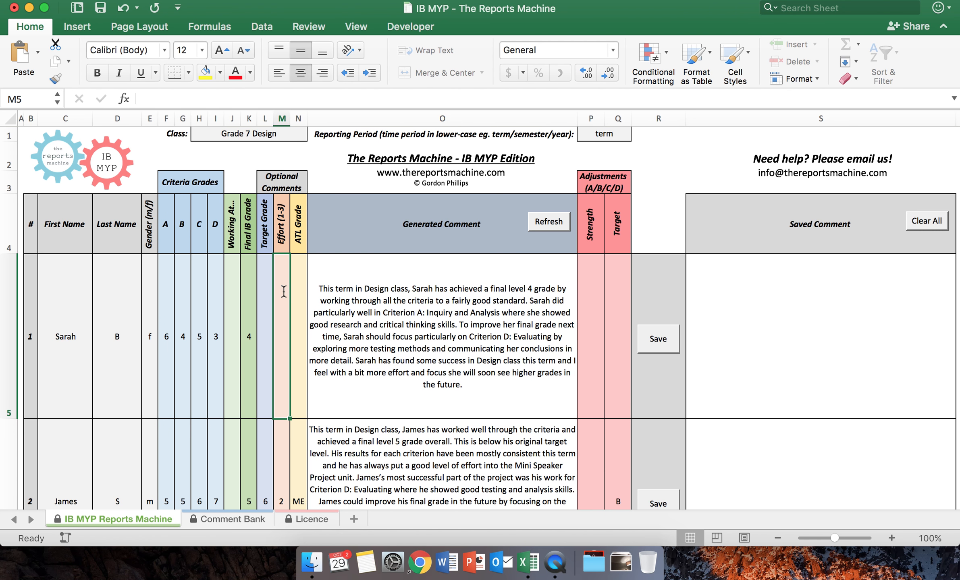
pyautogui.write('2')
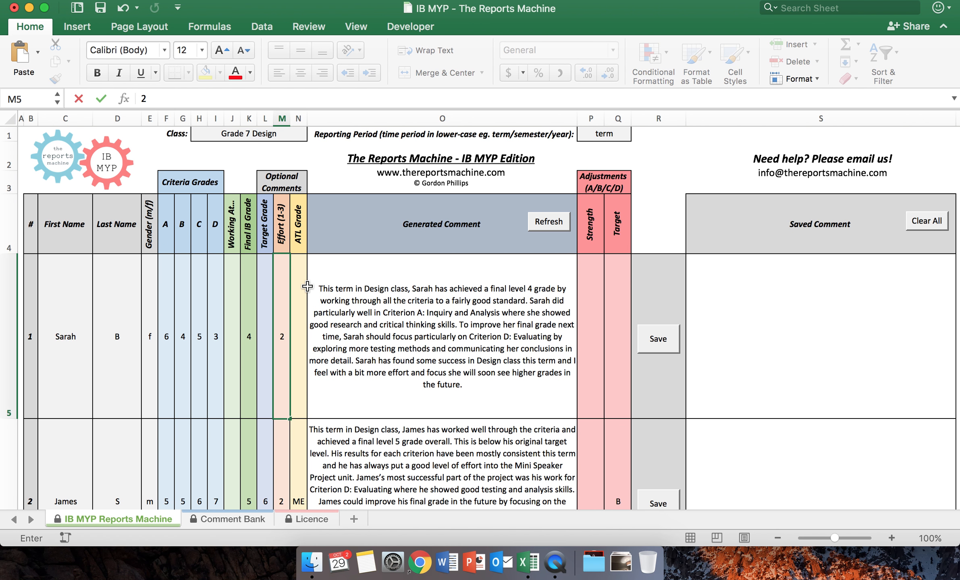
pyautogui.click(296, 330)
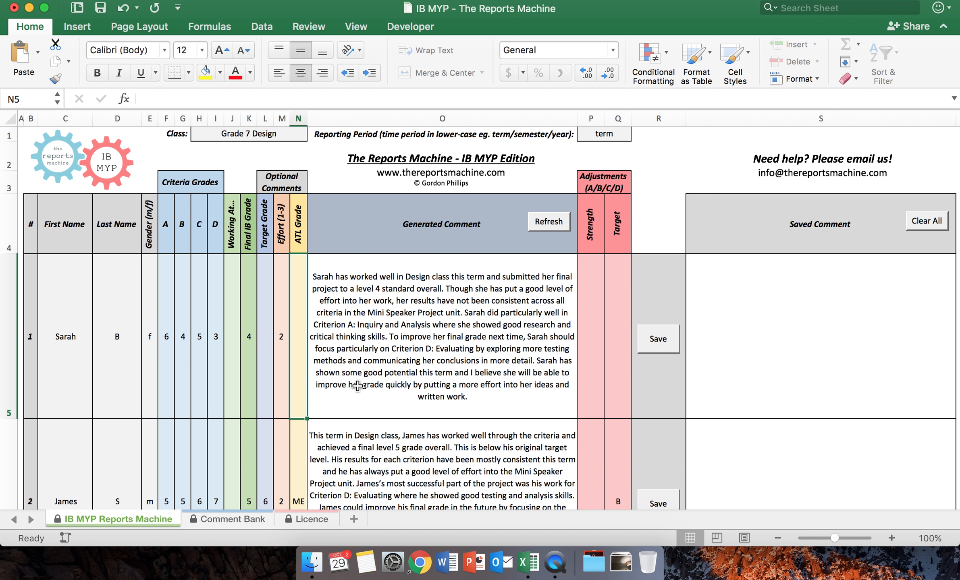
pyautogui.write('ME')
pyautogui.press('Return')
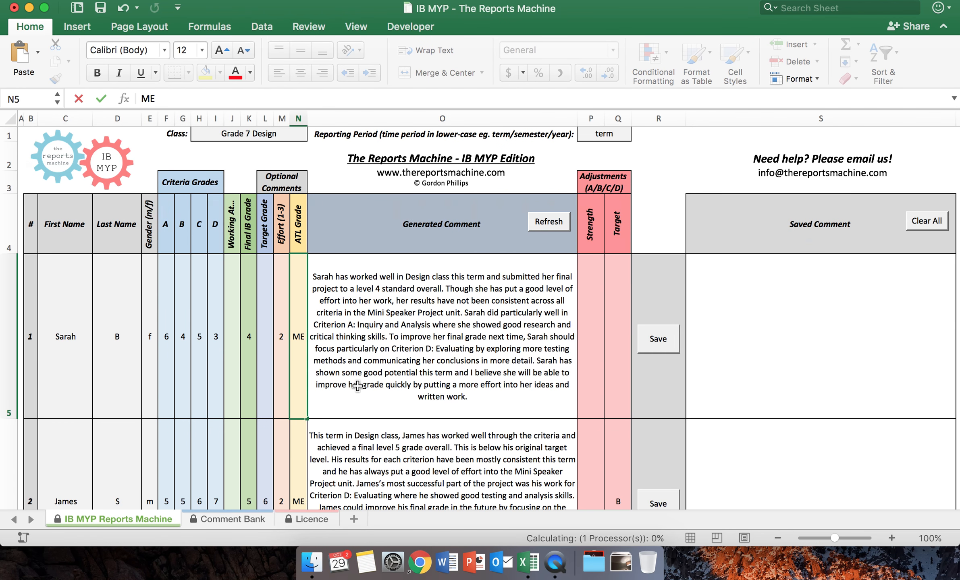
# Set the first student's criteria grades A, C and D to 4
pyautogui.scroll(5, 357, 386)
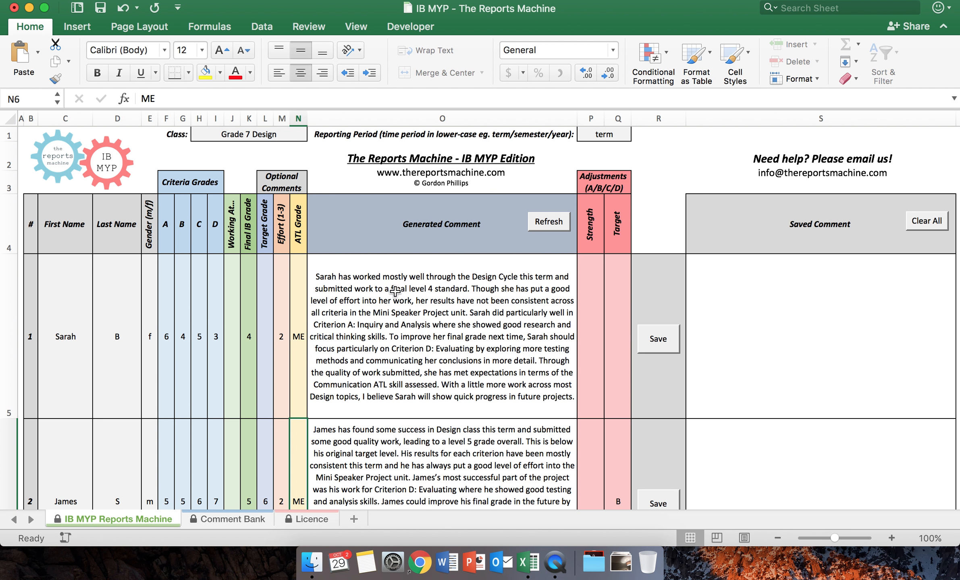
pyautogui.click(282, 341)
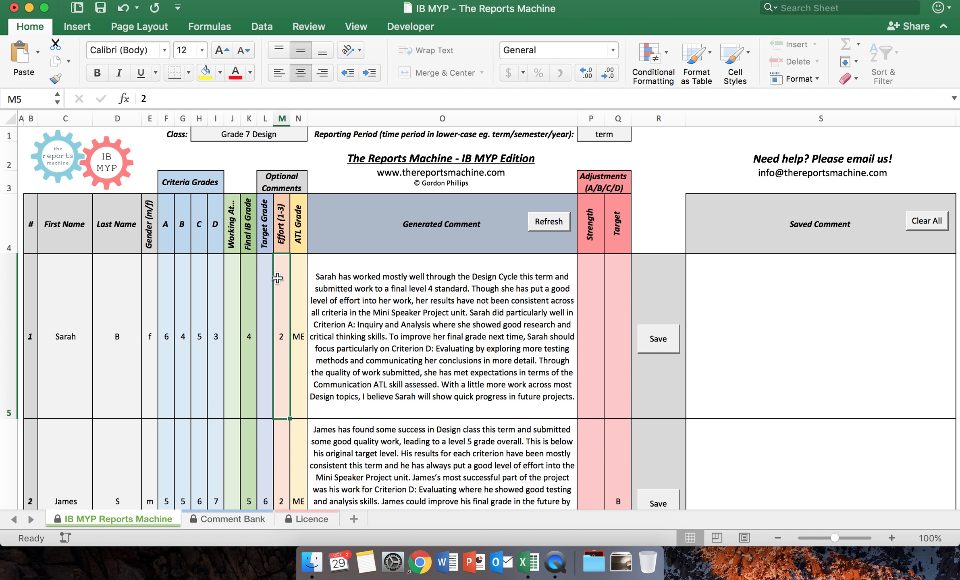
pyautogui.moveTo(165, 351); pyautogui.dragTo(212, 353)
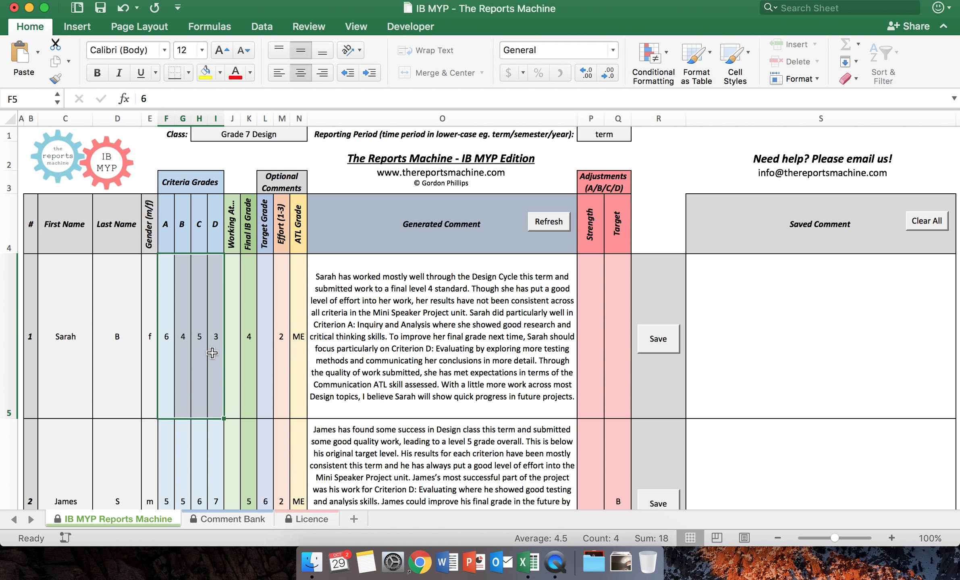
pyautogui.click(173, 347)
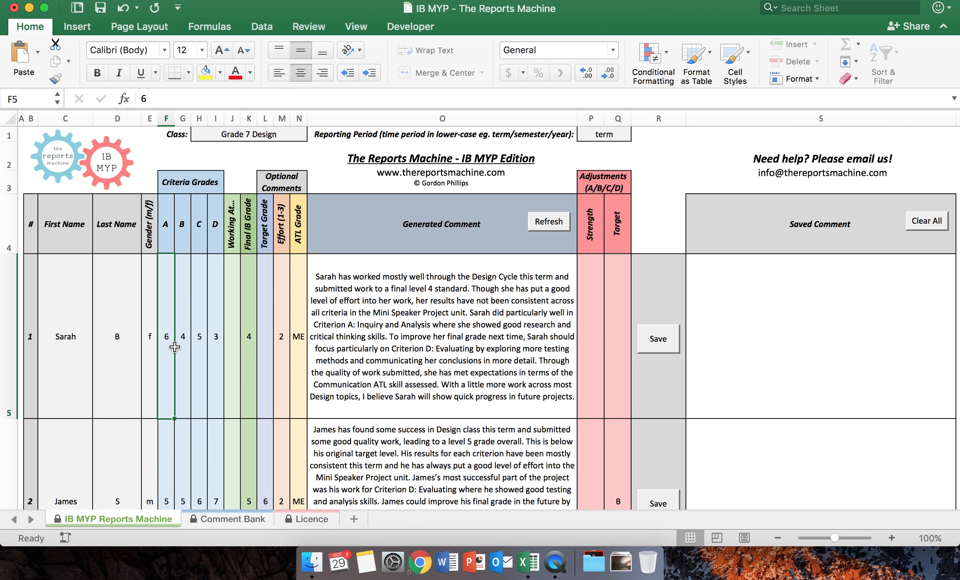
pyautogui.write('4')
pyautogui.press('Tab')
pyautogui.press('Tab')
pyautogui.write('4')
pyautogui.press('Tab')
pyautogui.write('4')
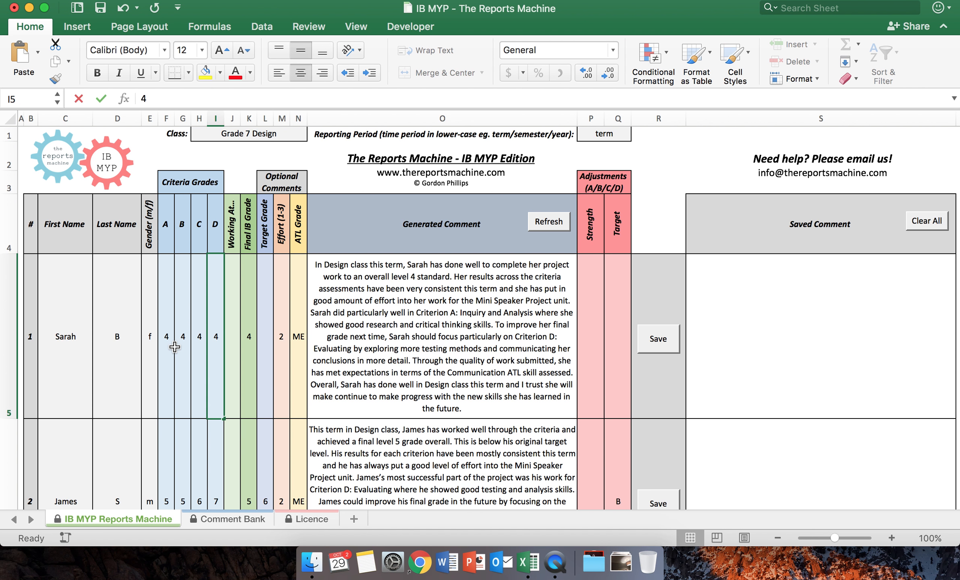
pyautogui.press('Tab')
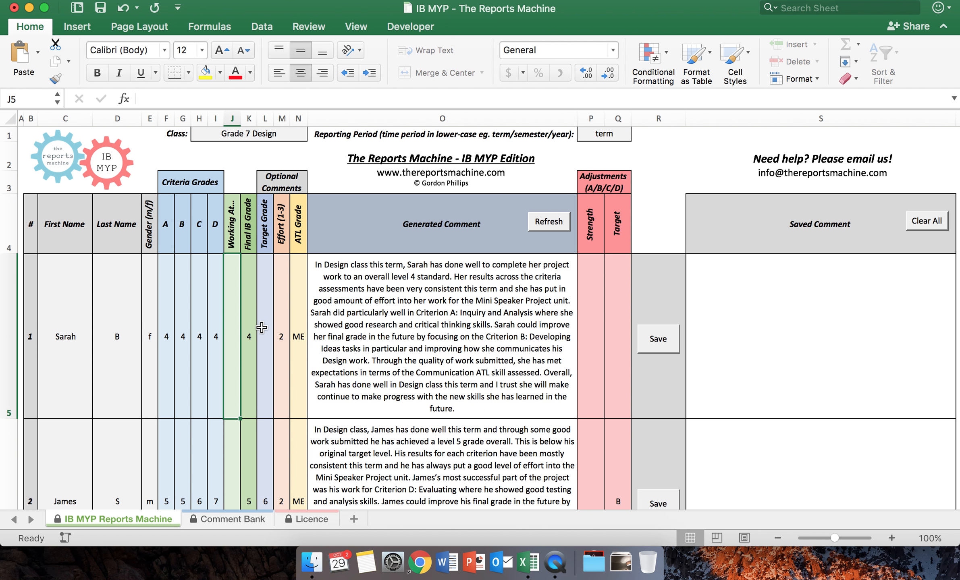
# Examine the second student's criteria grades and target adjustment alongside the generated comment
pyautogui.scroll(-5, 281, 350)
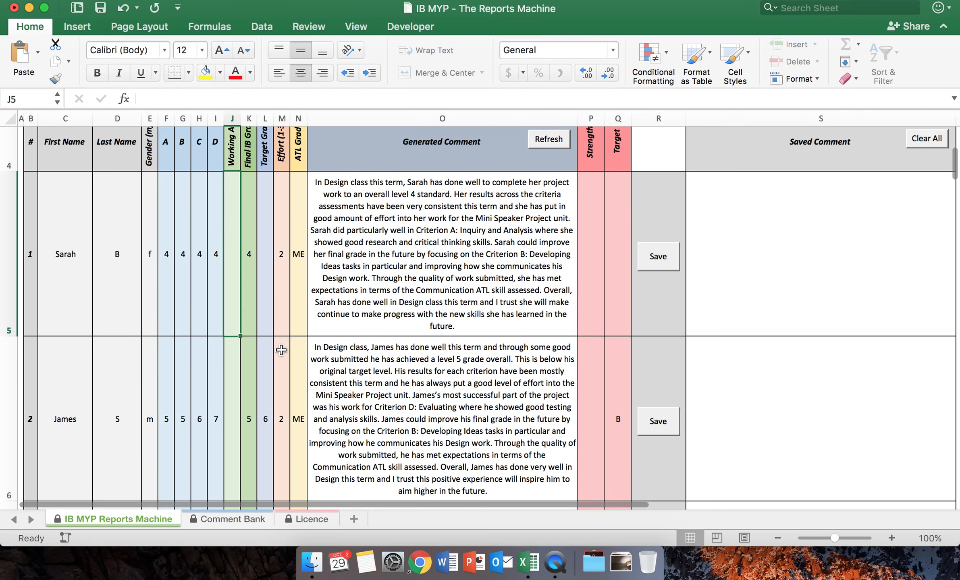
pyautogui.scroll(3, 281, 350)
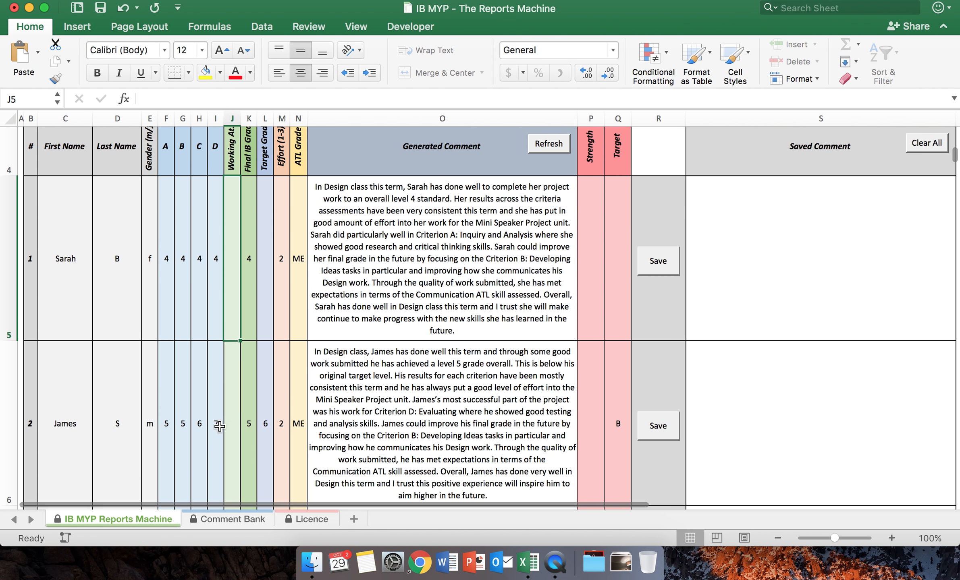
pyautogui.scroll(-1, 265, 426)
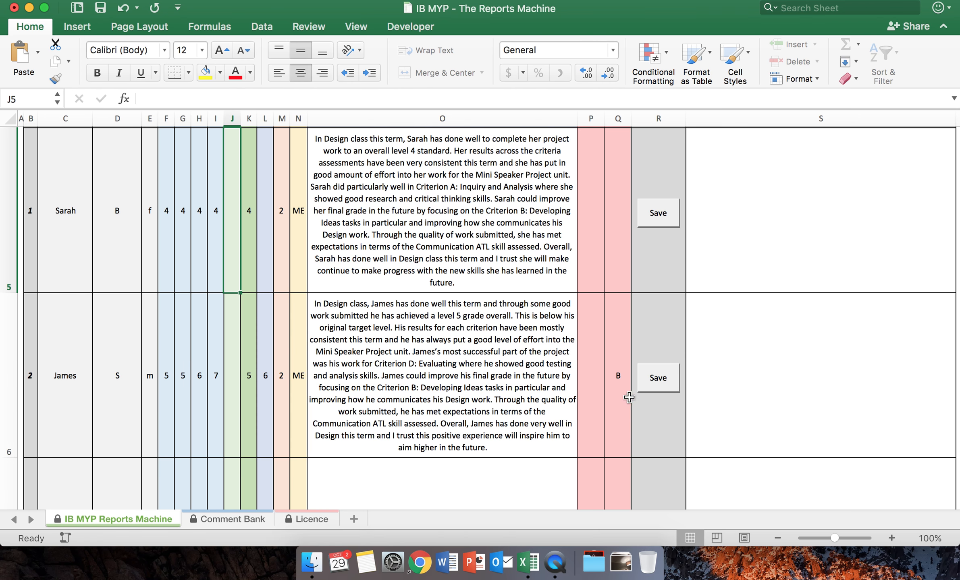
pyautogui.scroll(3, 623, 388)
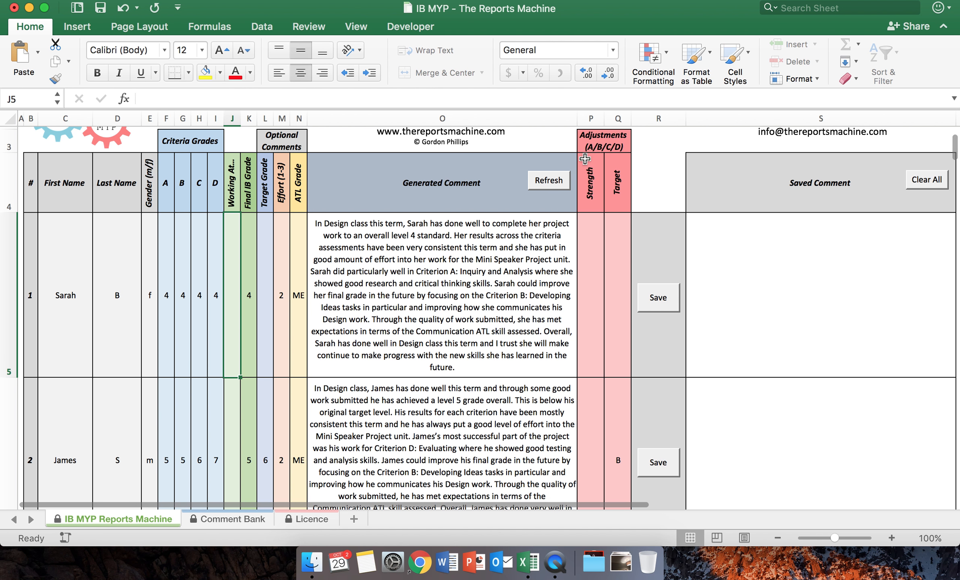
pyautogui.scroll(-1, 462, 334)
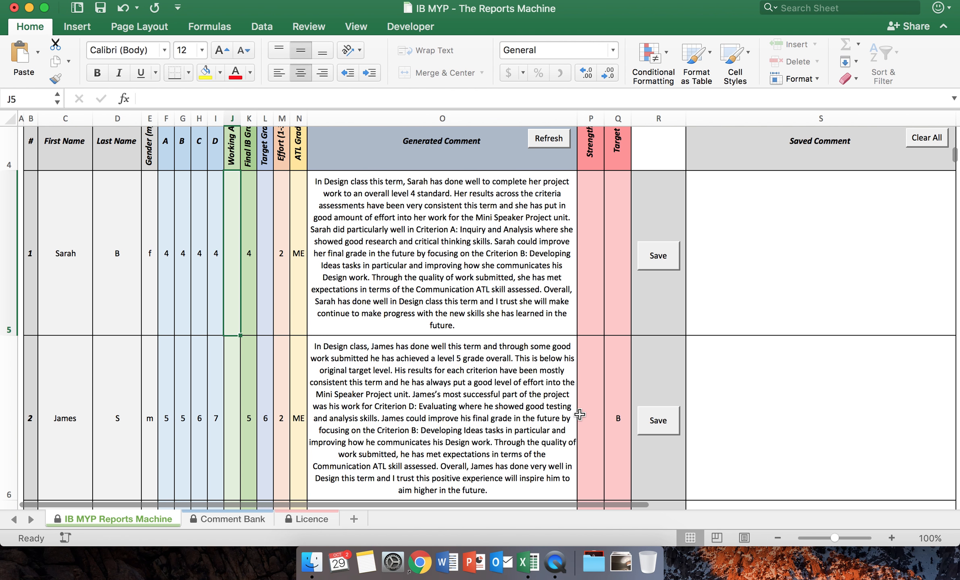
pyautogui.scroll(-1, 335, 406)
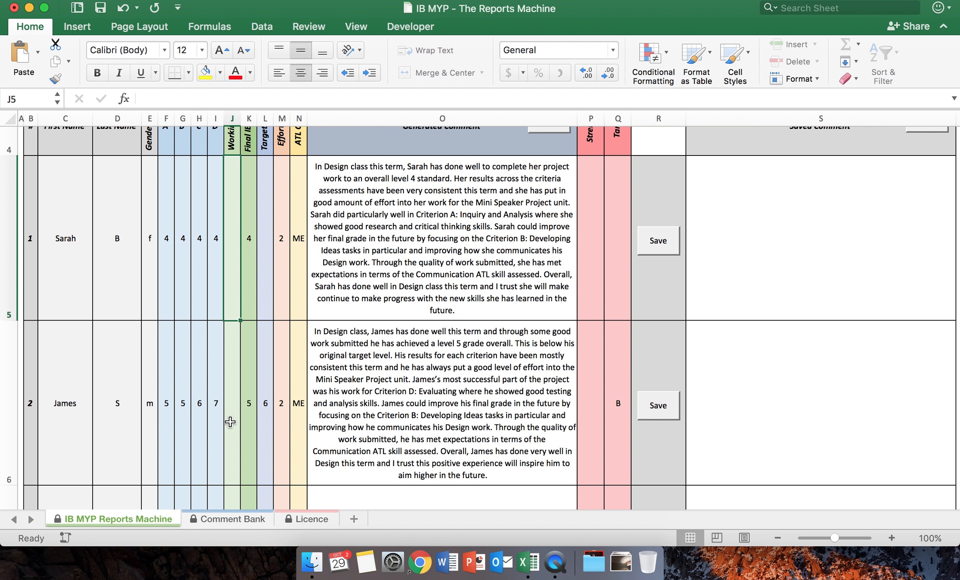
# Compare the second student's Criterion A and Criterion B grades alongside the generated comment
pyautogui.scroll(-1, 222, 429)
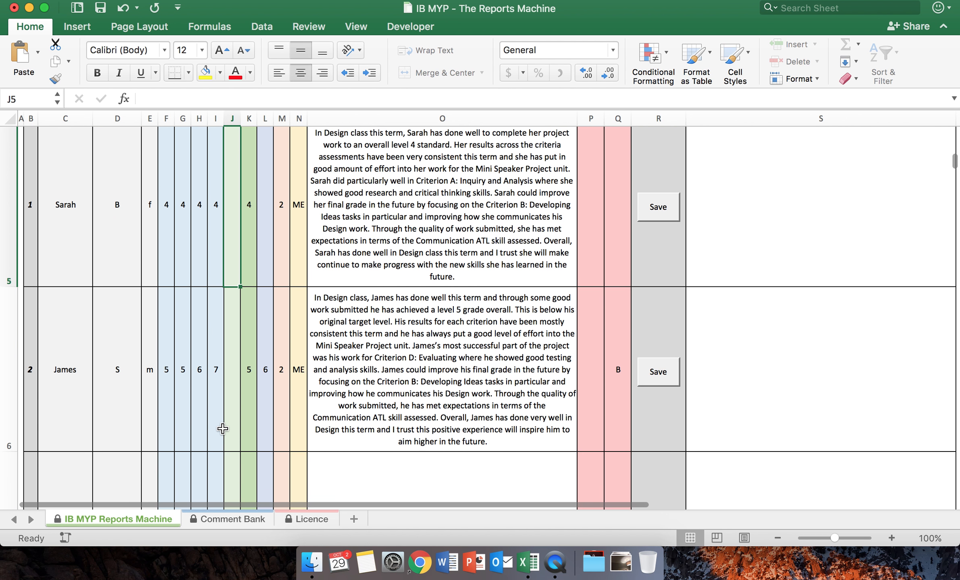
pyautogui.click(169, 372)
pyautogui.press('Right')
pyautogui.press('Left')
pyautogui.press('Right')
pyautogui.press('Left')
pyautogui.press('Right')
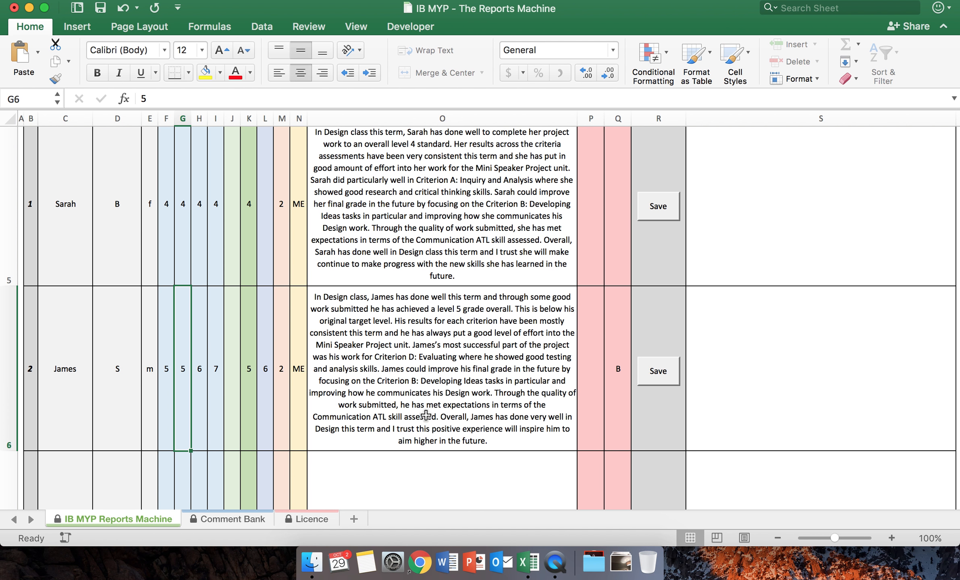
# Clear the second student's target adjustment
pyautogui.scroll(3, 619, 382)
pyautogui.scroll(-2, 619, 382)
pyautogui.click(619, 389)
pyautogui.press('Delete')
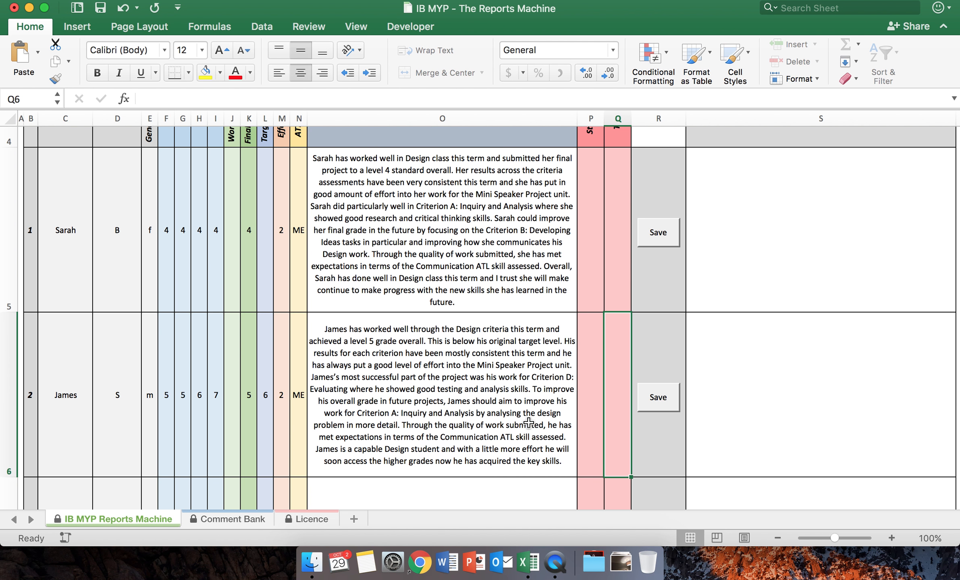
pyautogui.scroll(1, 612, 416)
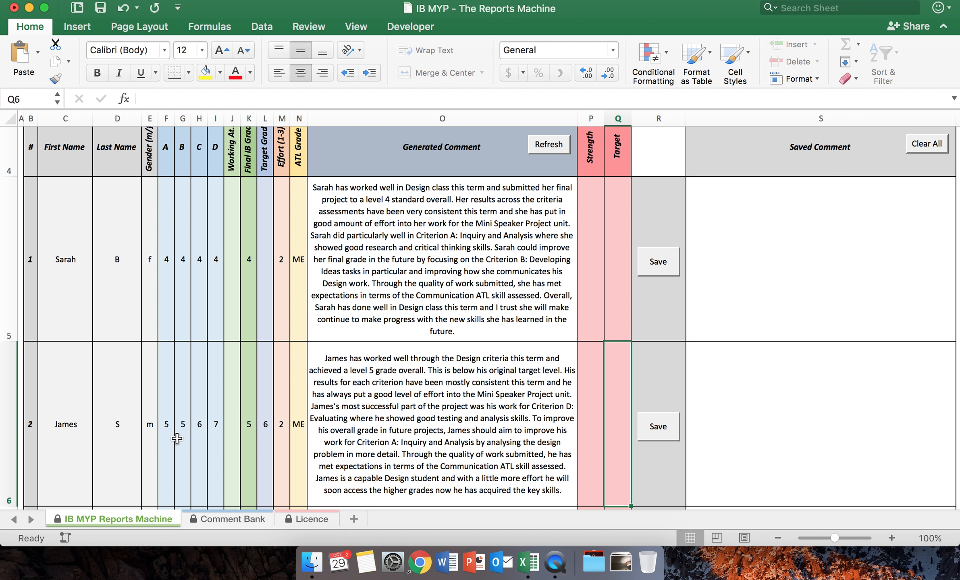
# Try C as the first student's target adjustment and clear it again
pyautogui.scroll(3, 237, 436)
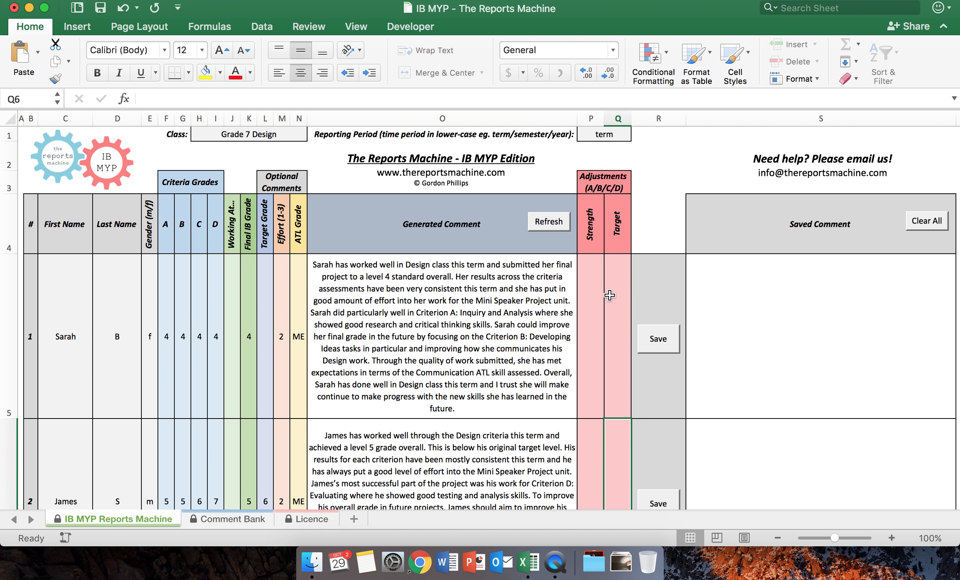
pyautogui.moveTo(163, 353); pyautogui.dragTo(222, 353)
pyautogui.click(220, 353)
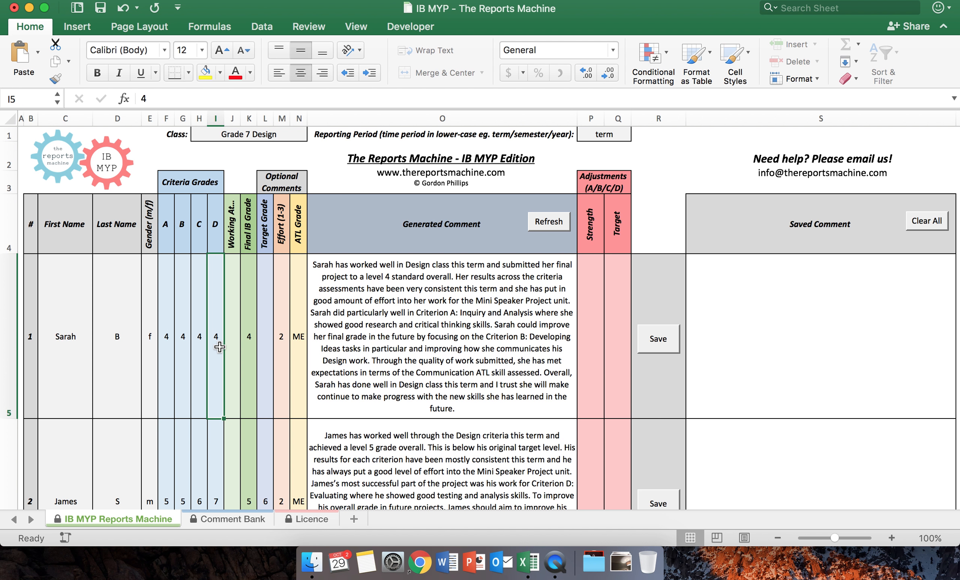
pyautogui.click(168, 367)
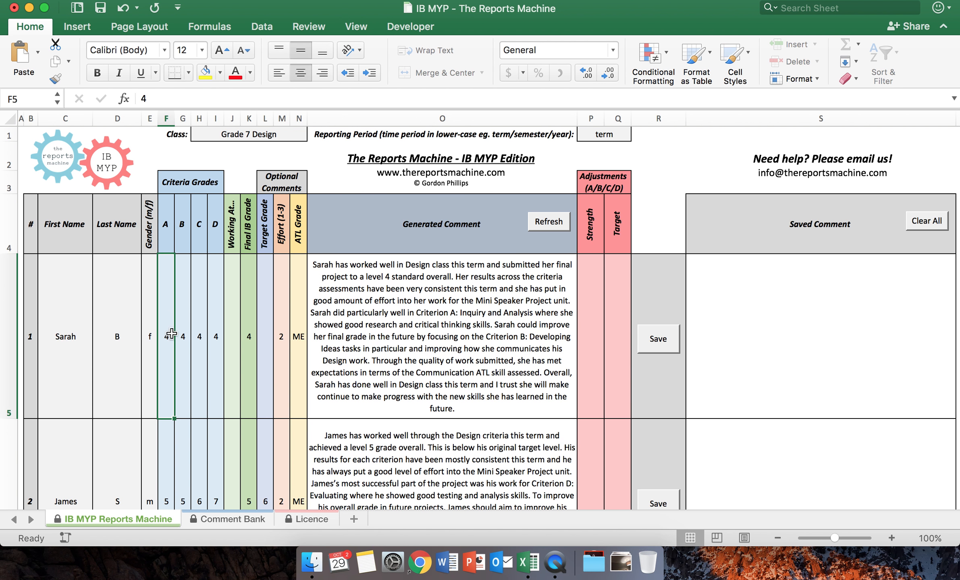
pyautogui.click(198, 331)
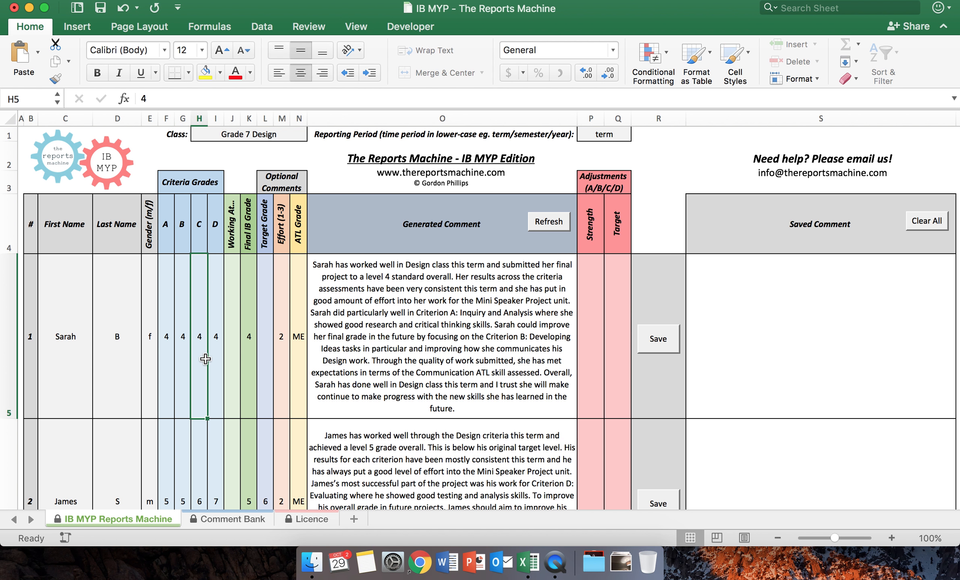
pyautogui.click(592, 316)
pyautogui.click(613, 323)
pyautogui.write('C')
pyautogui.press('Return')
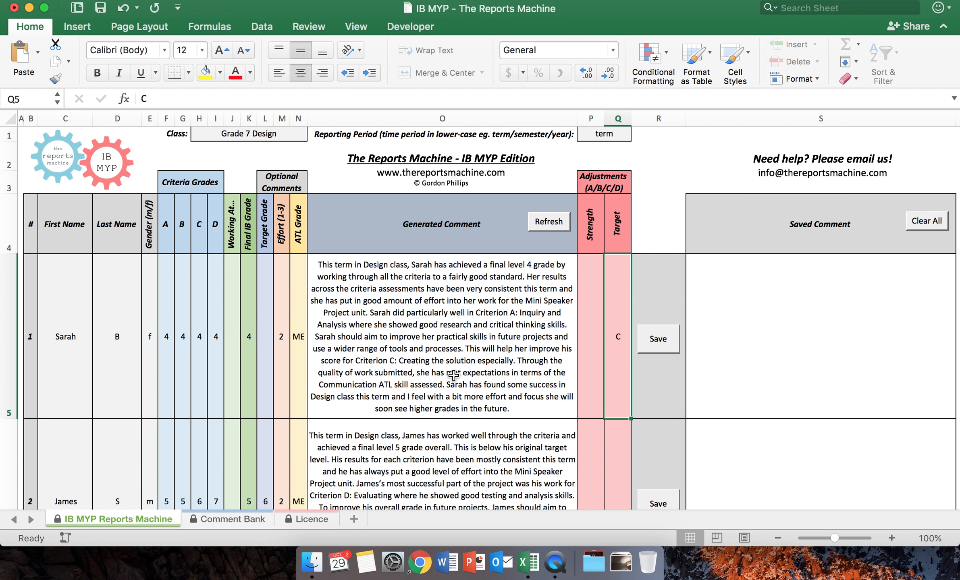
pyautogui.scroll(-3, 451, 377)
pyautogui.scroll(2, 453, 375)
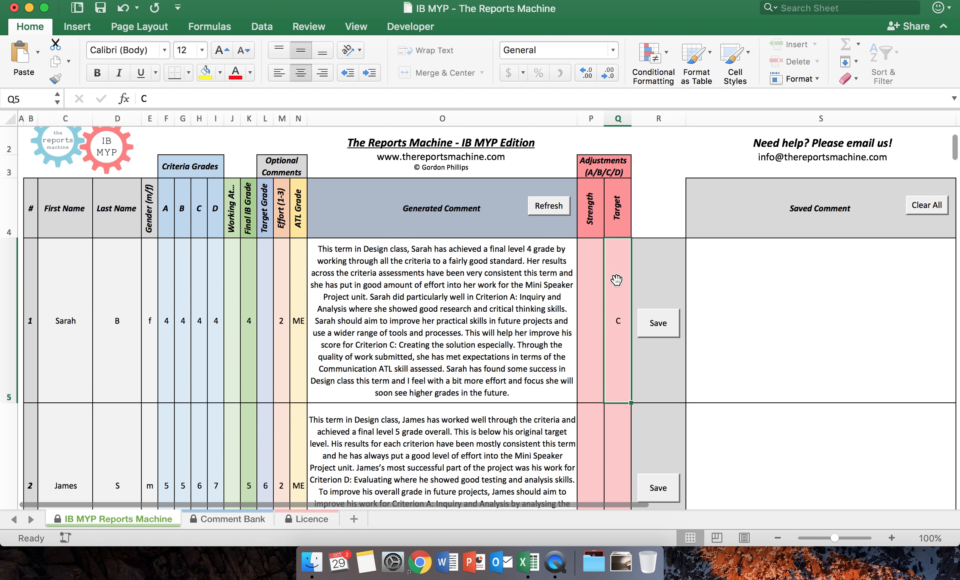
pyautogui.press('Delete')
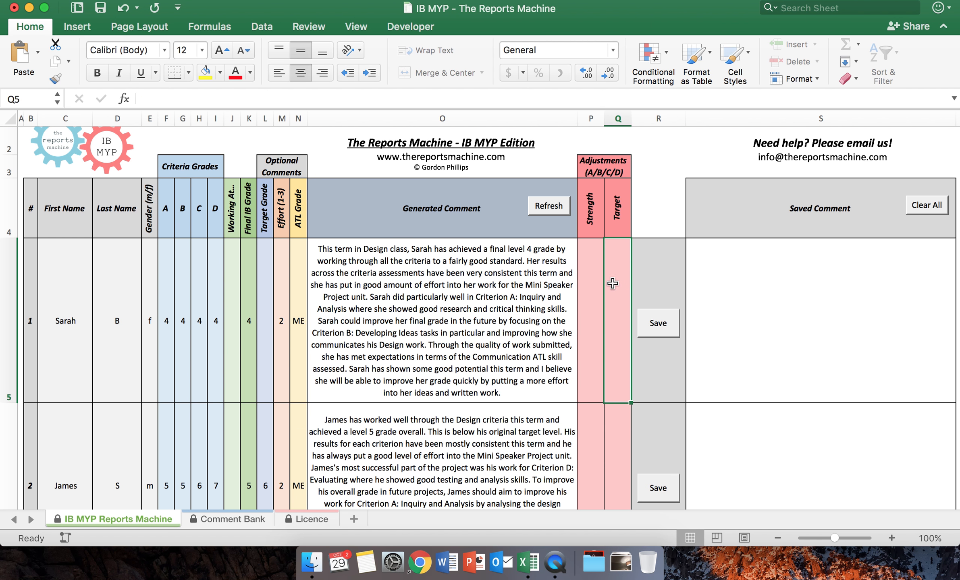
# Refresh the generated comments repeatedly to produce alternative wordings for all students
pyautogui.click(557, 210)
pyautogui.click(557, 210)
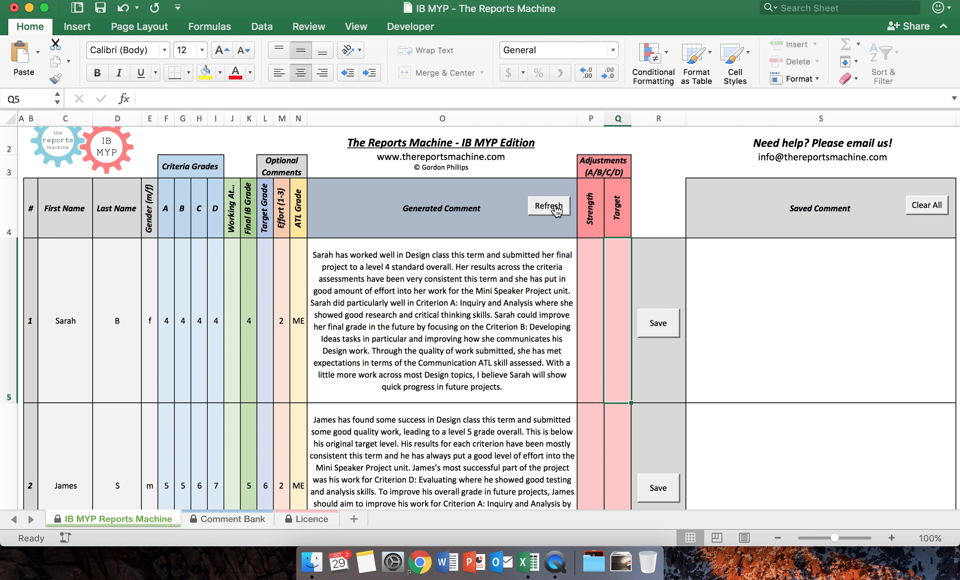
pyautogui.click(557, 209)
pyautogui.click(557, 210)
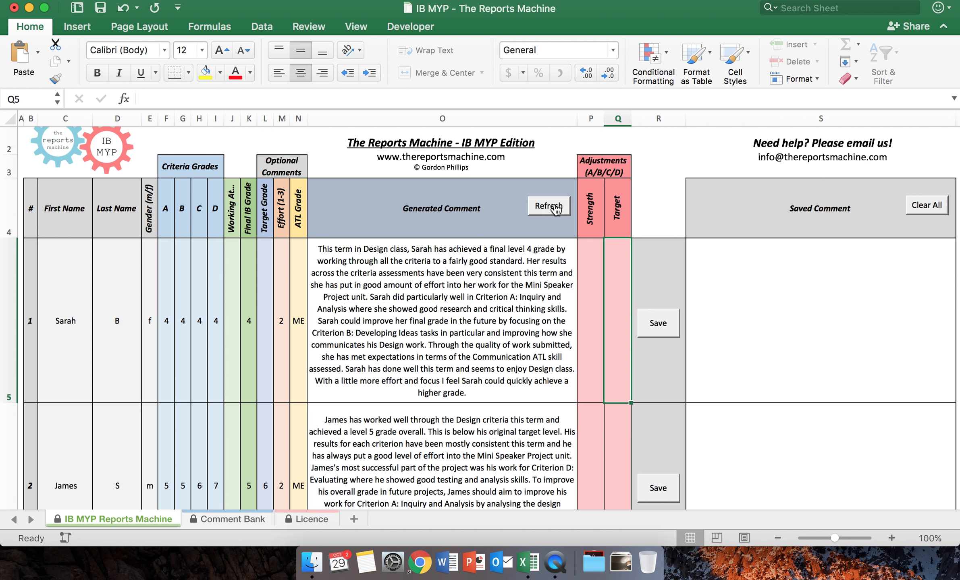
pyautogui.click(557, 210)
pyautogui.click(557, 209)
pyautogui.click(557, 209)
pyautogui.click(557, 209)
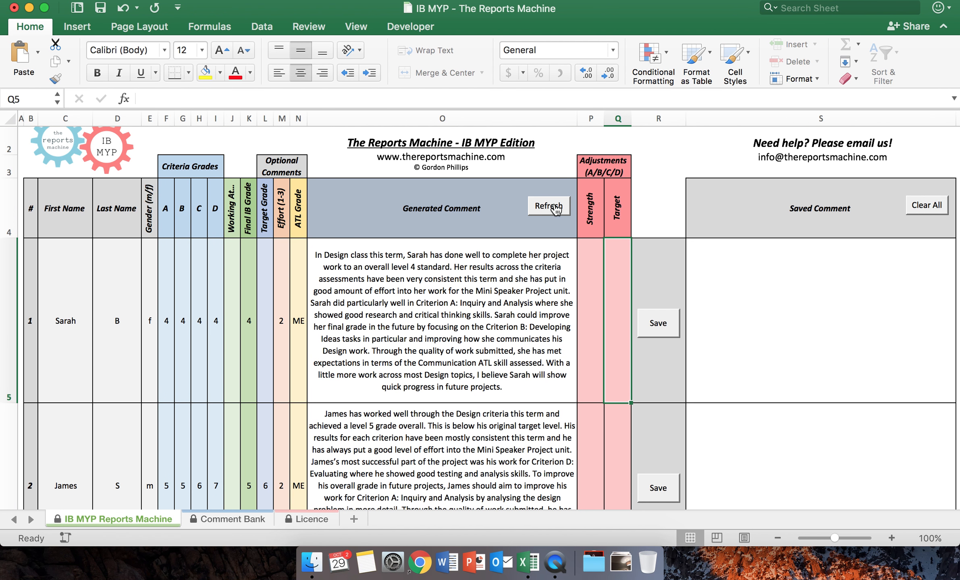
pyautogui.click(557, 210)
pyautogui.click(557, 209)
pyautogui.click(557, 208)
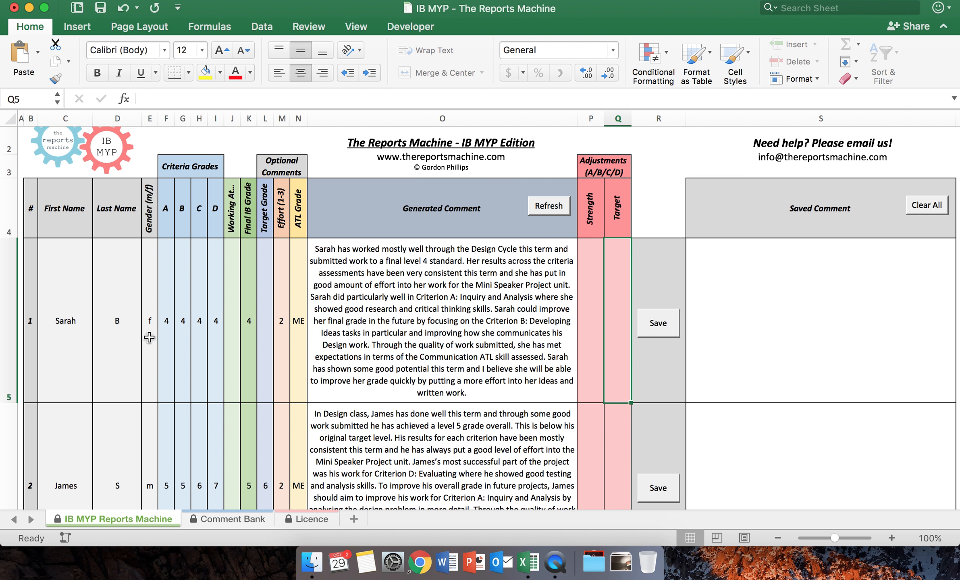
# Replace the first student's first name and set that student's gender to m
pyautogui.click(149, 321)
pyautogui.click(82, 325)
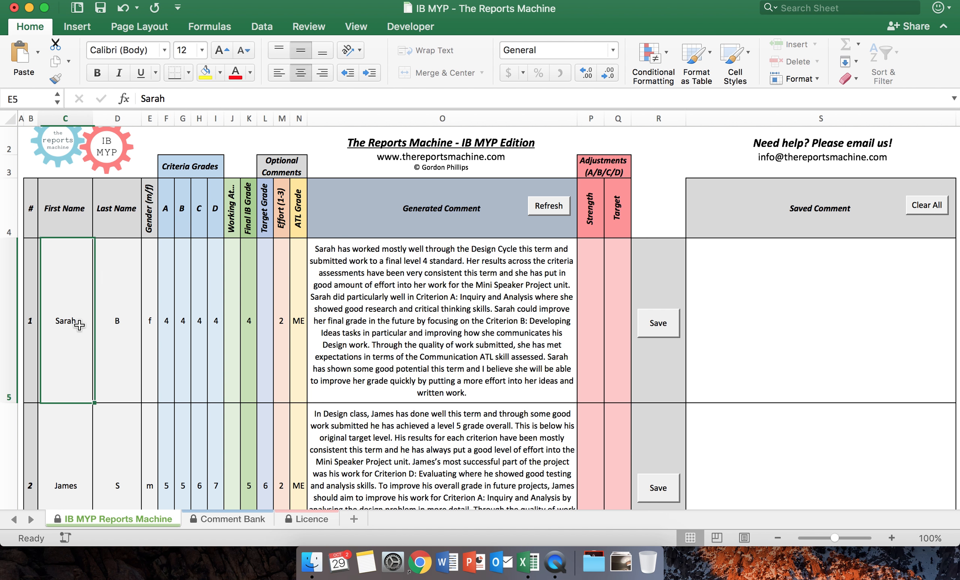
pyautogui.write('Sam')
pyautogui.click(154, 304)
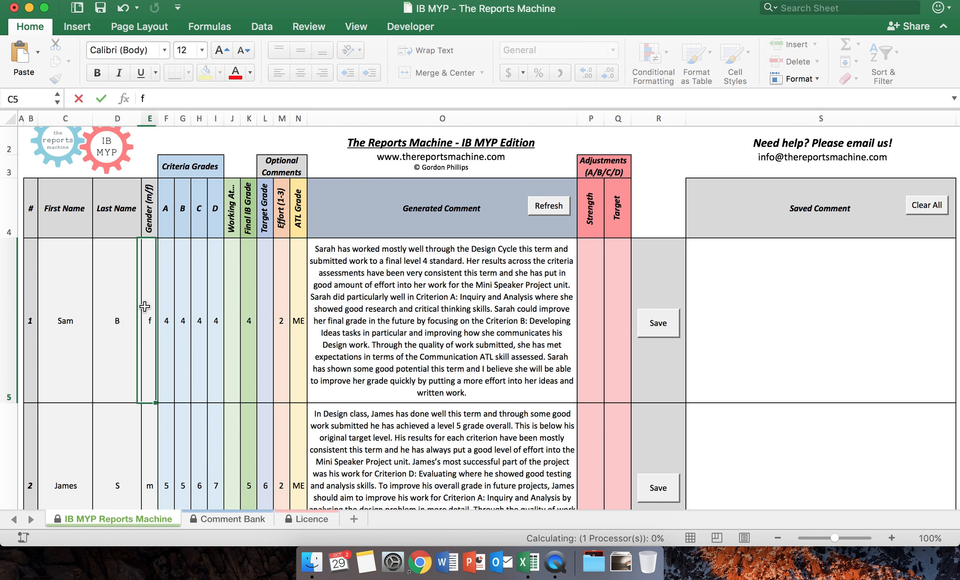
pyautogui.write('m')
pyautogui.click(434, 345)
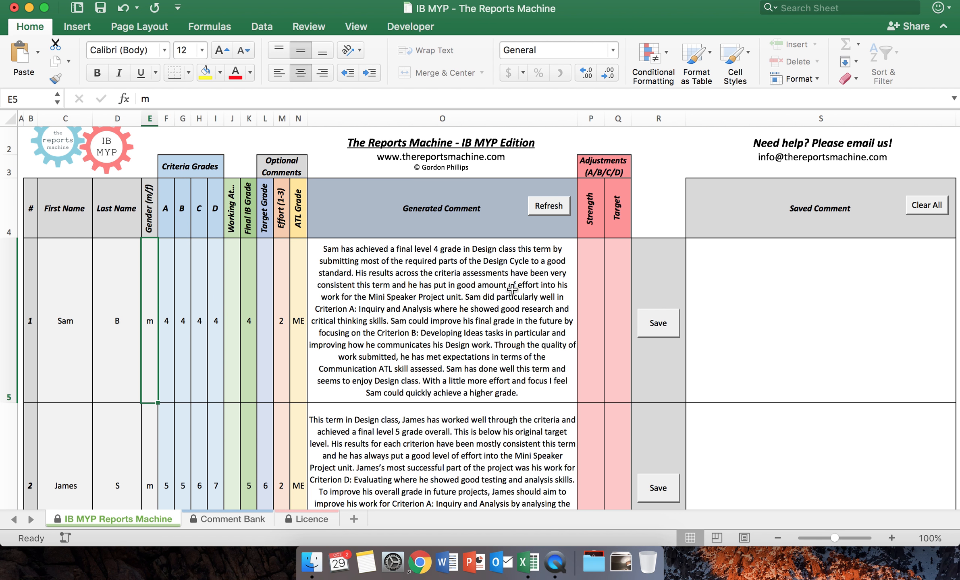
# Set the reporting period to year and refresh the generated comments several times
pyautogui.scroll(2, 512, 289)
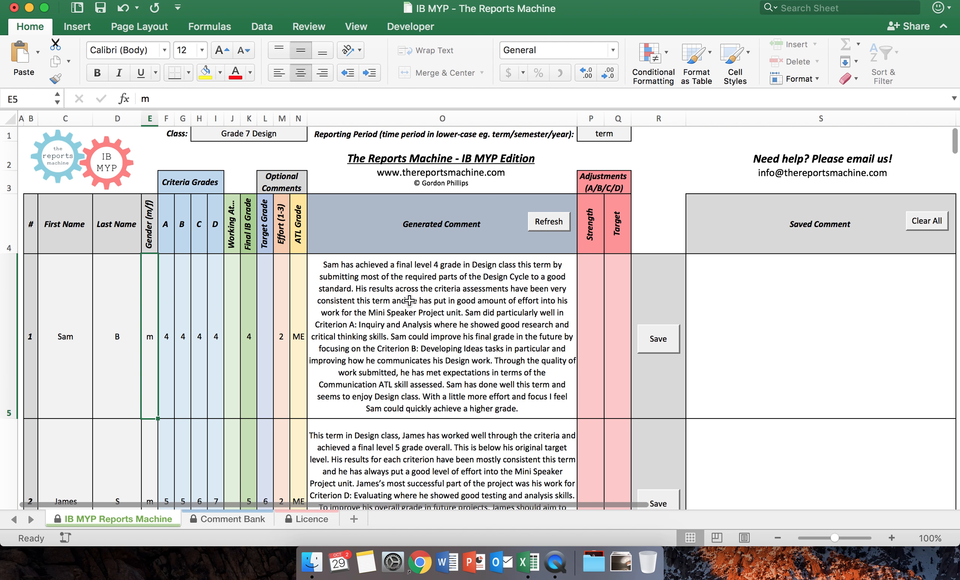
pyautogui.scroll(-1, 115, 379)
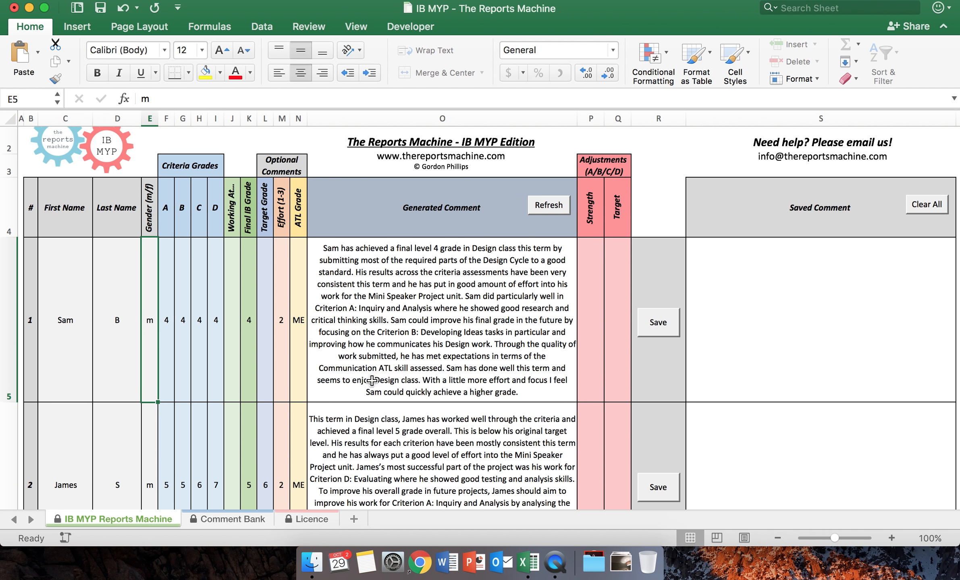
pyautogui.scroll(1, 524, 185)
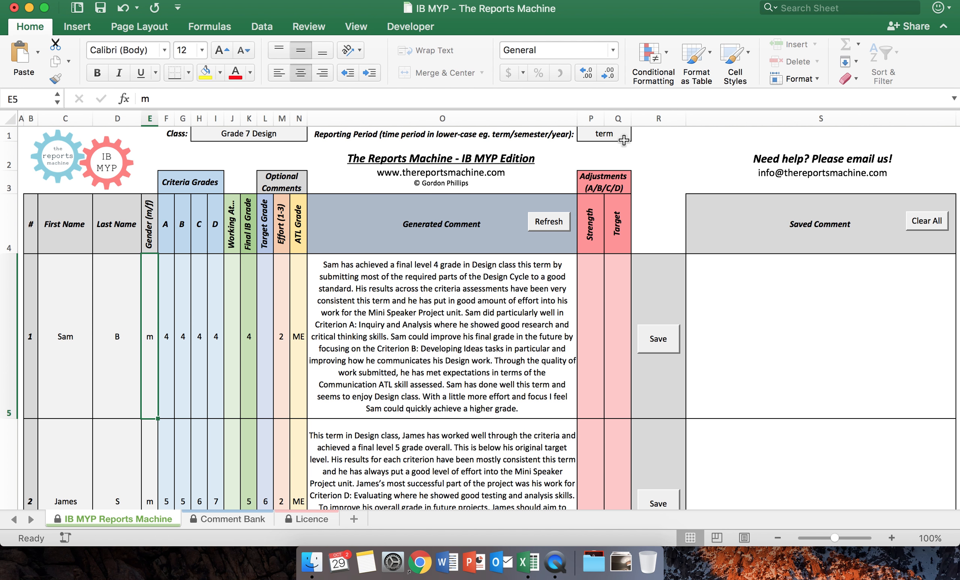
pyautogui.click(608, 135)
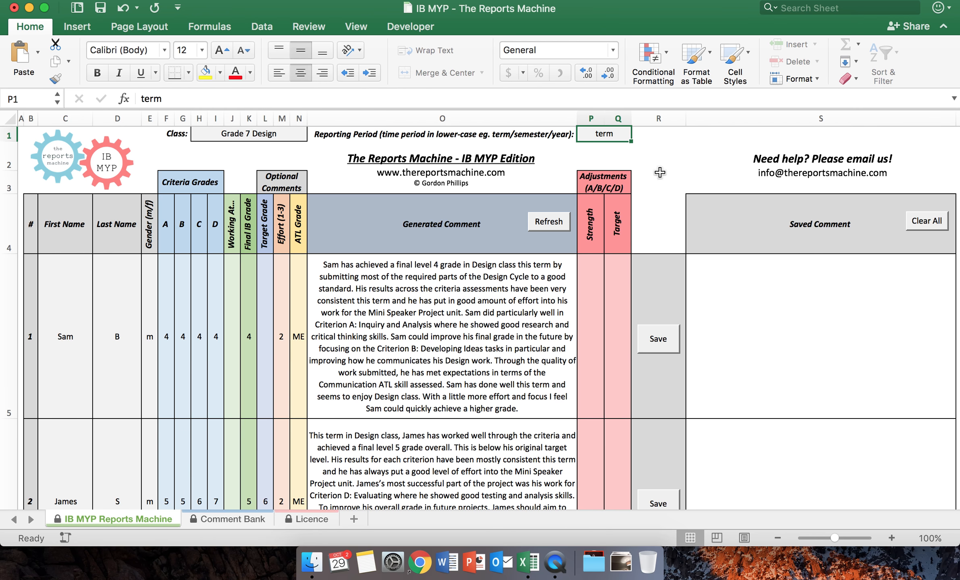
pyautogui.write('year')
pyautogui.press('Return')
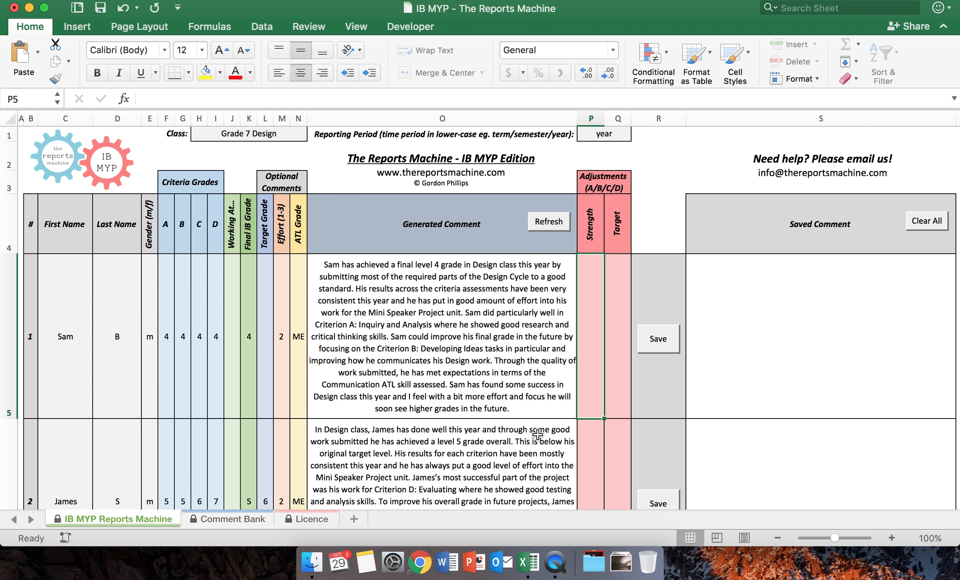
pyautogui.click(552, 233)
pyautogui.click(552, 233)
pyautogui.click(552, 233)
# Set the reporting period back to term
pyautogui.click(594, 137)
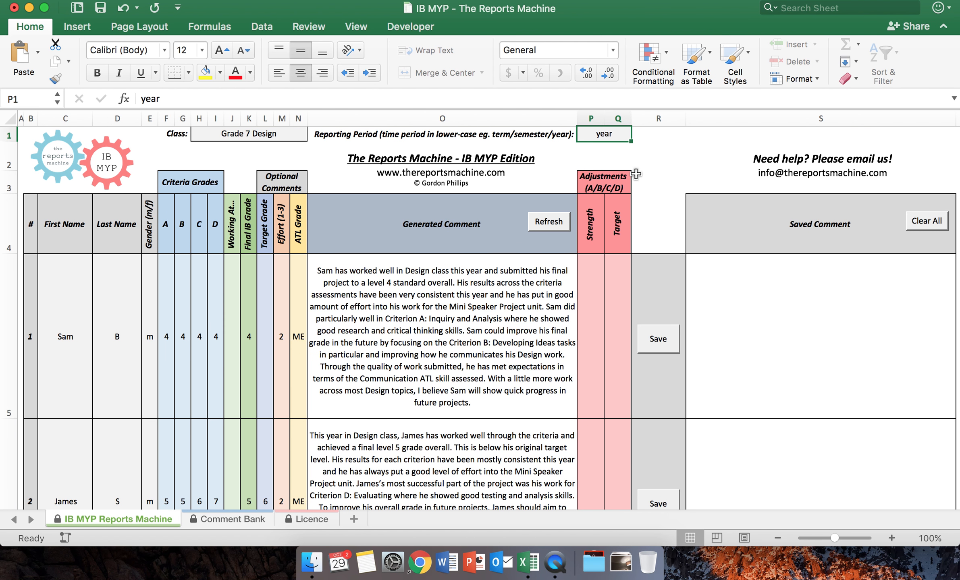
pyautogui.write('te')
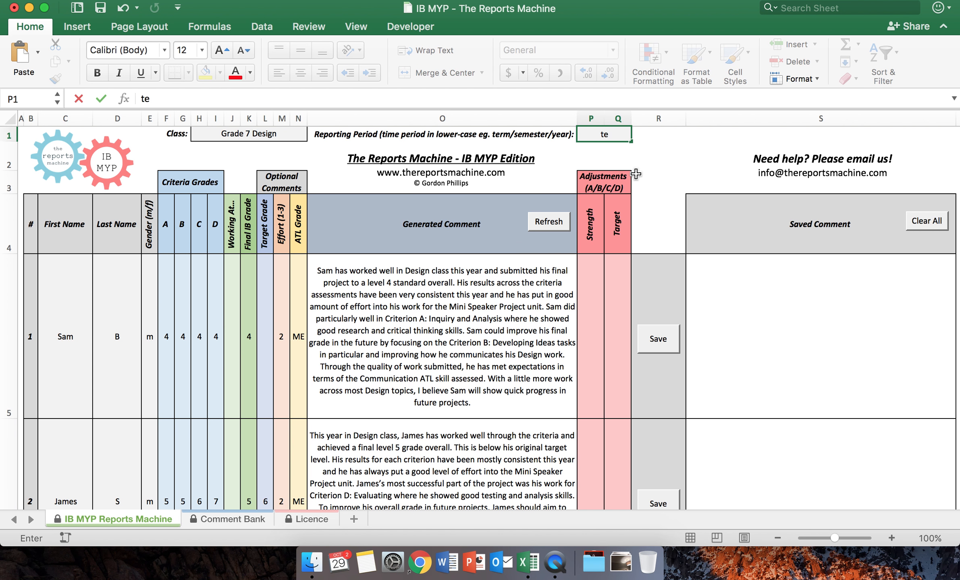
pyautogui.write('rm')
pyautogui.press('Return')
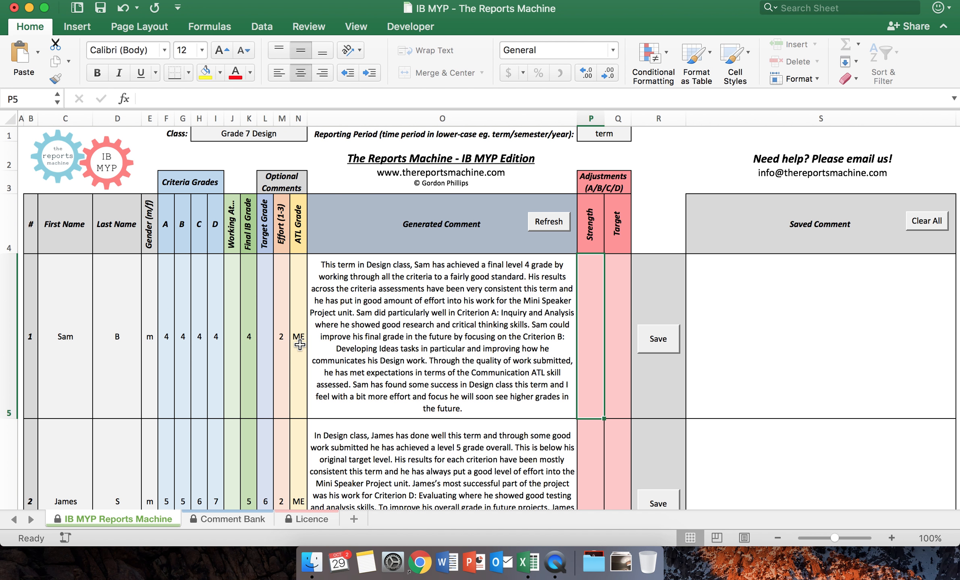
# Clear the first student's criteria grades A, B, C and D
pyautogui.click(215, 337)
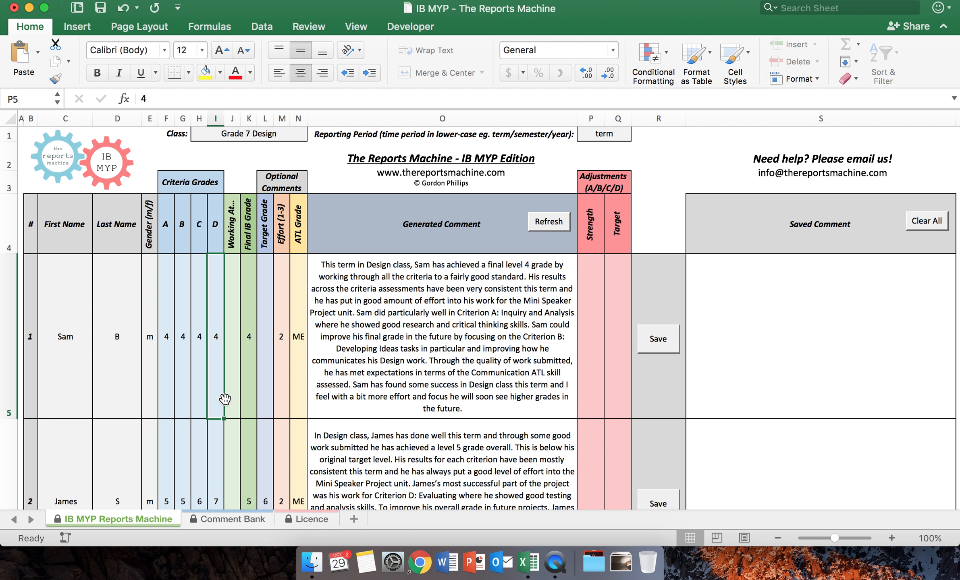
pyautogui.press('Delete')
pyautogui.press('Left')
pyautogui.press('Delete')
pyautogui.press('Left')
pyautogui.press('Delete')
pyautogui.press('Left')
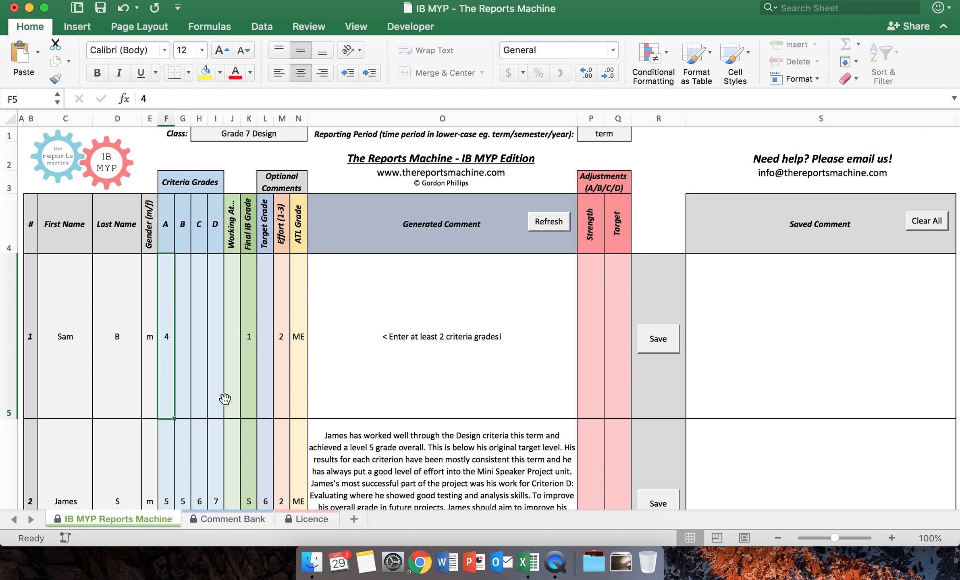
pyautogui.press('Delete')
# Enter criteria grades of 3 for A and 6 for B for the first student
pyautogui.write('3')
pyautogui.press('Tab')
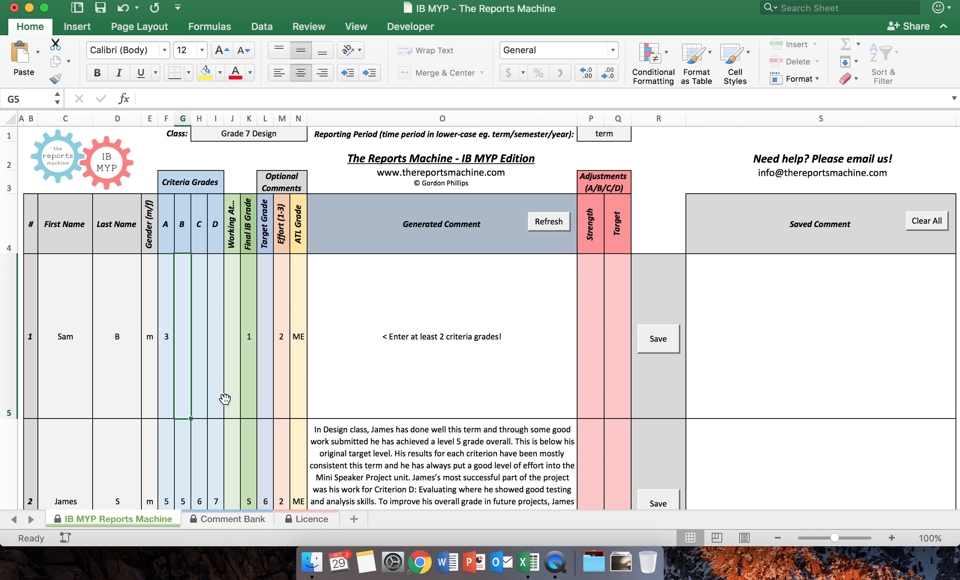
pyautogui.write('6')
pyautogui.press('Tab')
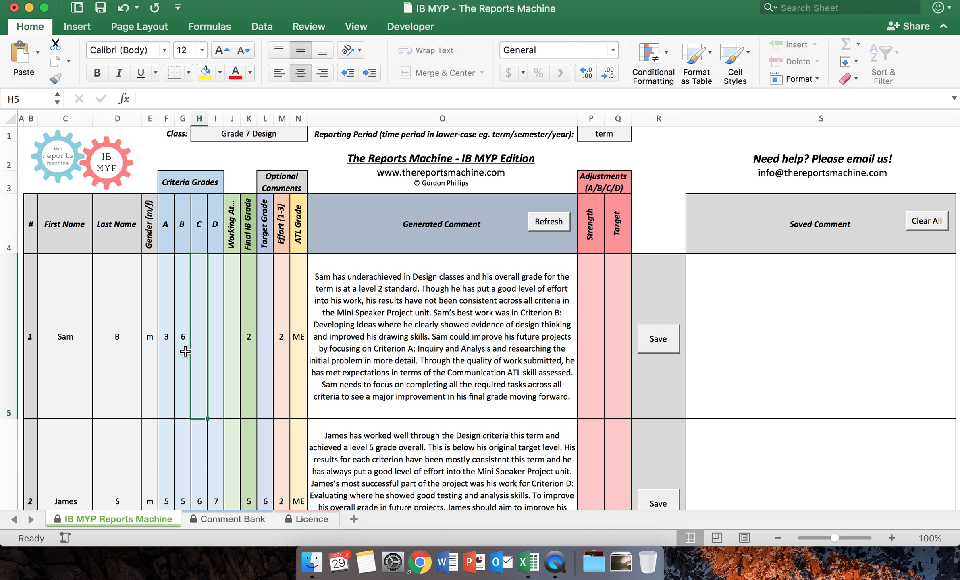
# Examine the first student's criteria A and B grades against the final IB grade and the generated comment
pyautogui.click(213, 290)
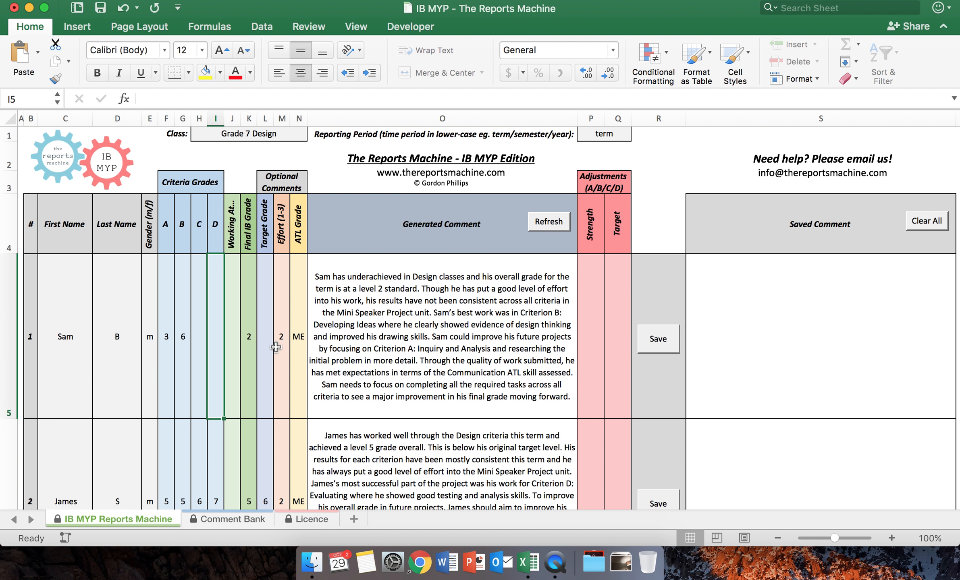
pyautogui.moveTo(166, 352); pyautogui.dragTo(181, 351)
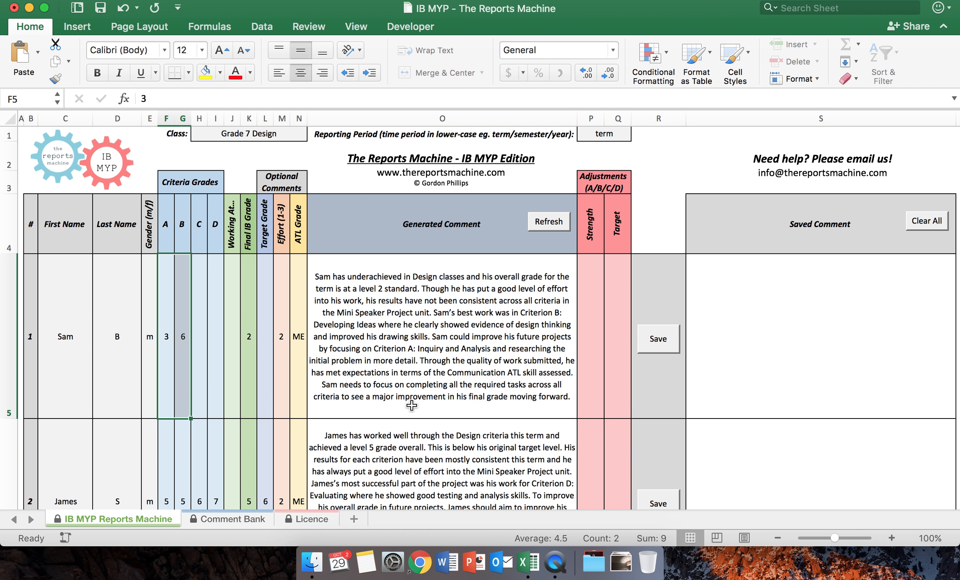
pyautogui.click(182, 367)
pyautogui.click(167, 364)
pyautogui.click(182, 367)
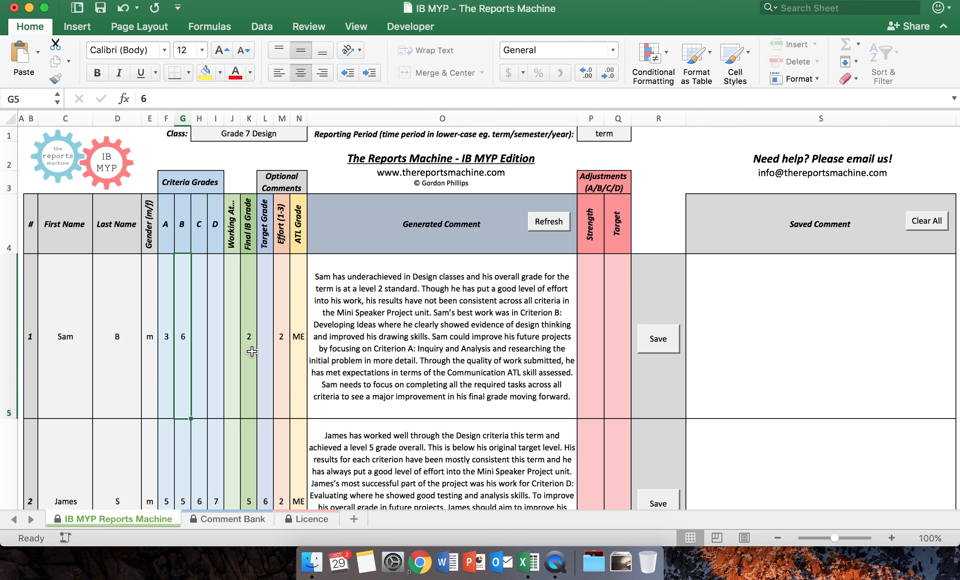
pyautogui.click(165, 355)
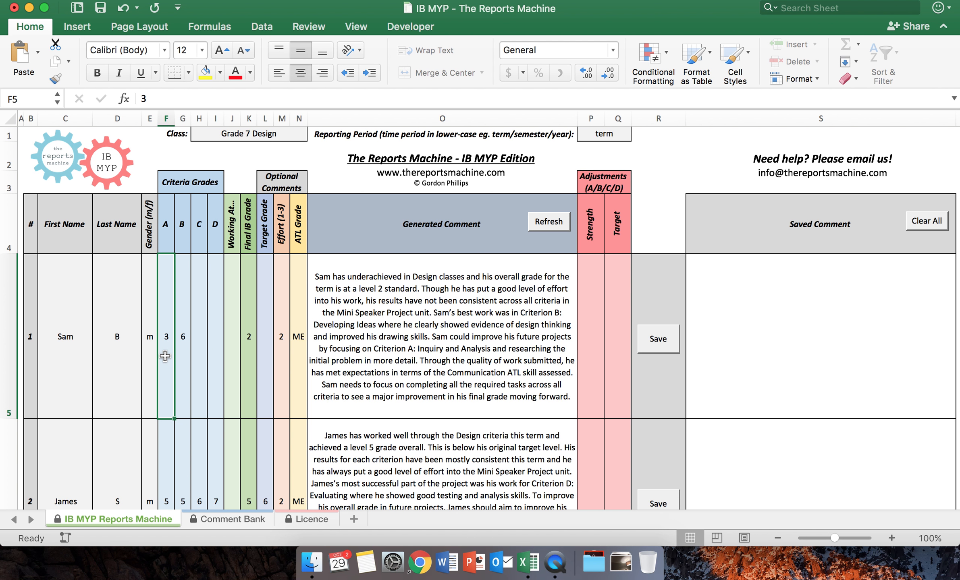
pyautogui.click(190, 356)
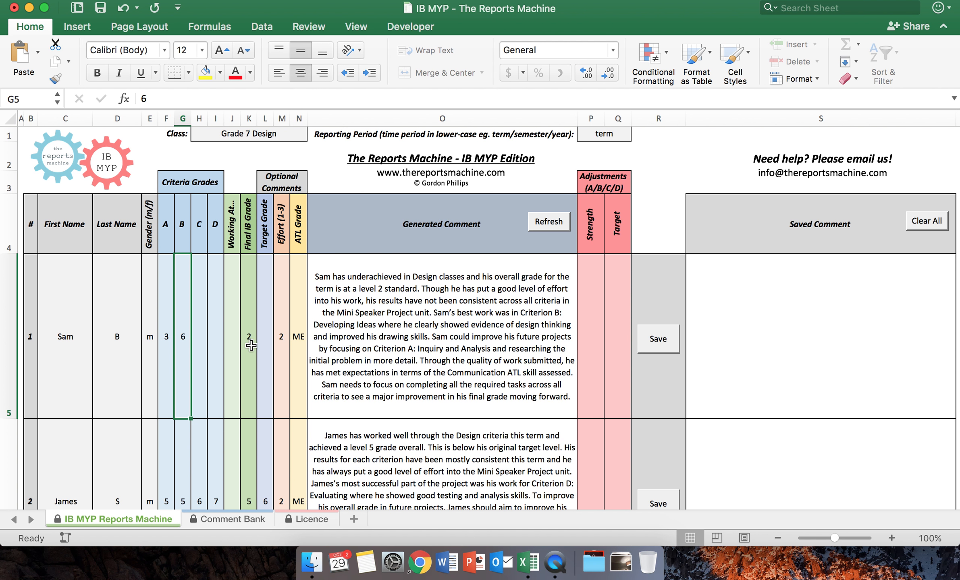
# Enter a Working At grade of 5 for the first student
pyautogui.click(236, 337)
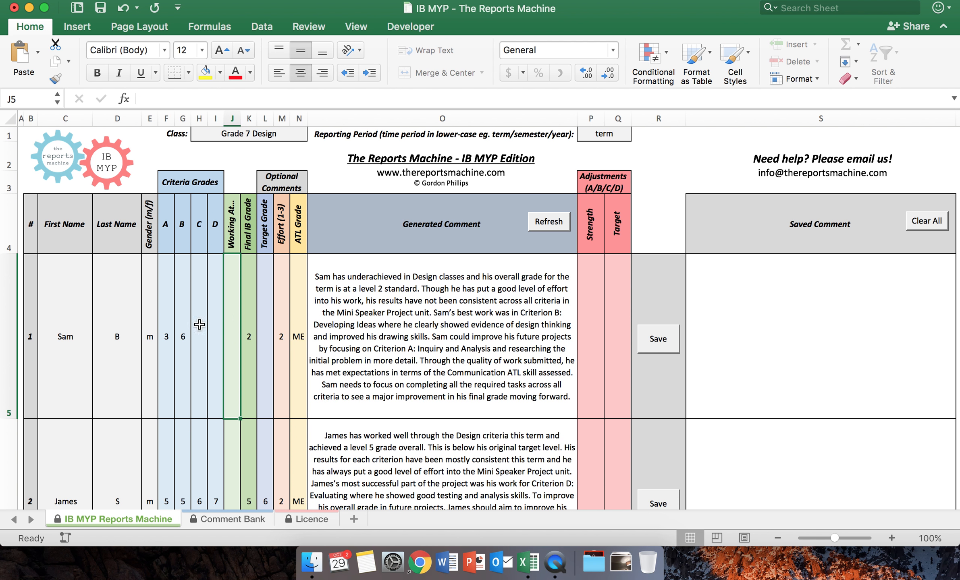
pyautogui.write('5')
pyautogui.press('Tab')
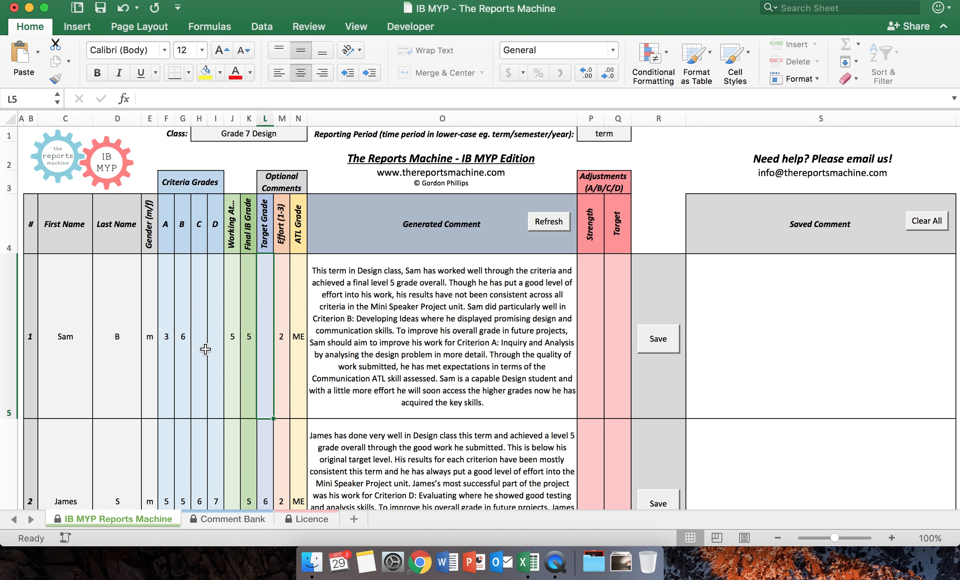
# Examine the first student's Working At grade, criteria A and B grades and Strength and Target adjustments against the generated comment
pyautogui.click(236, 341)
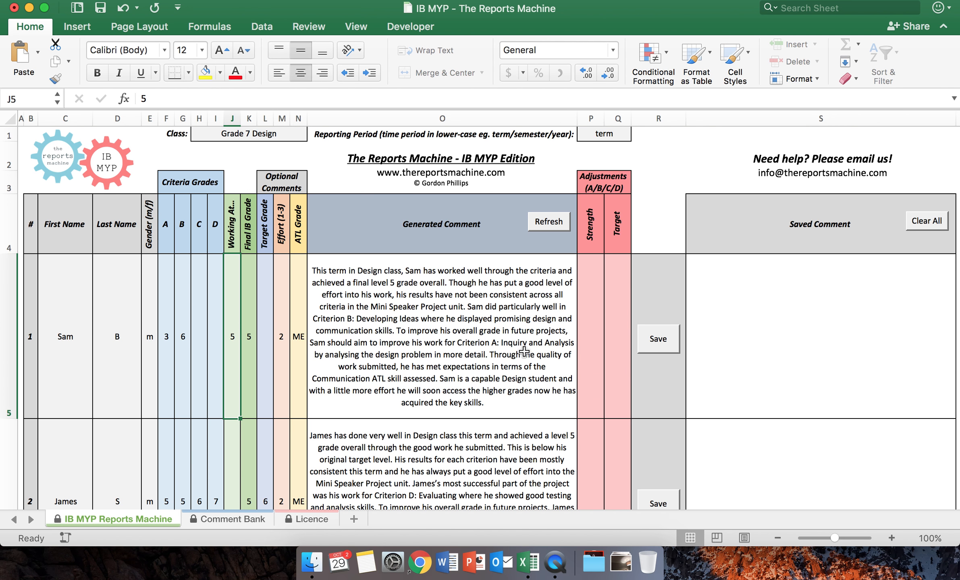
pyautogui.click(169, 335)
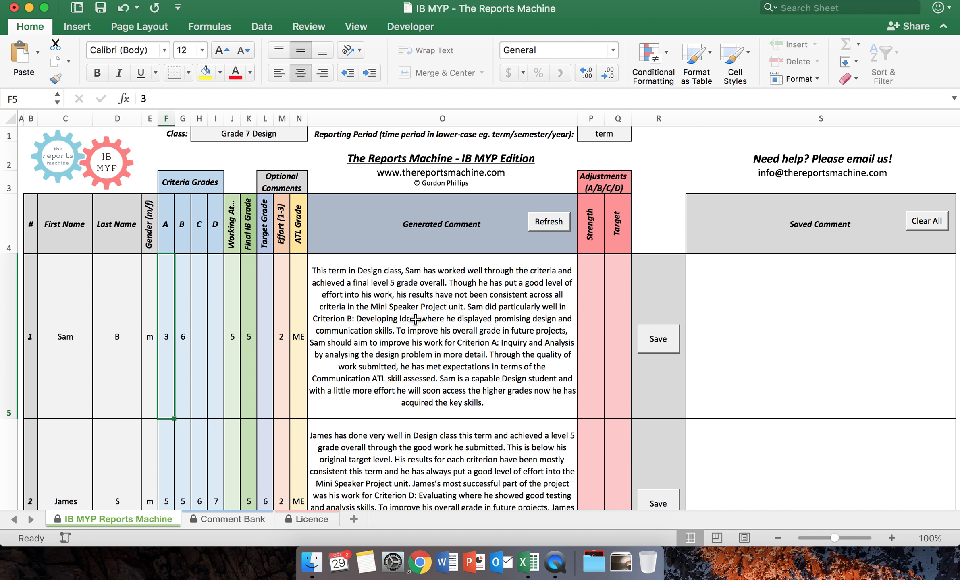
pyautogui.click(188, 325)
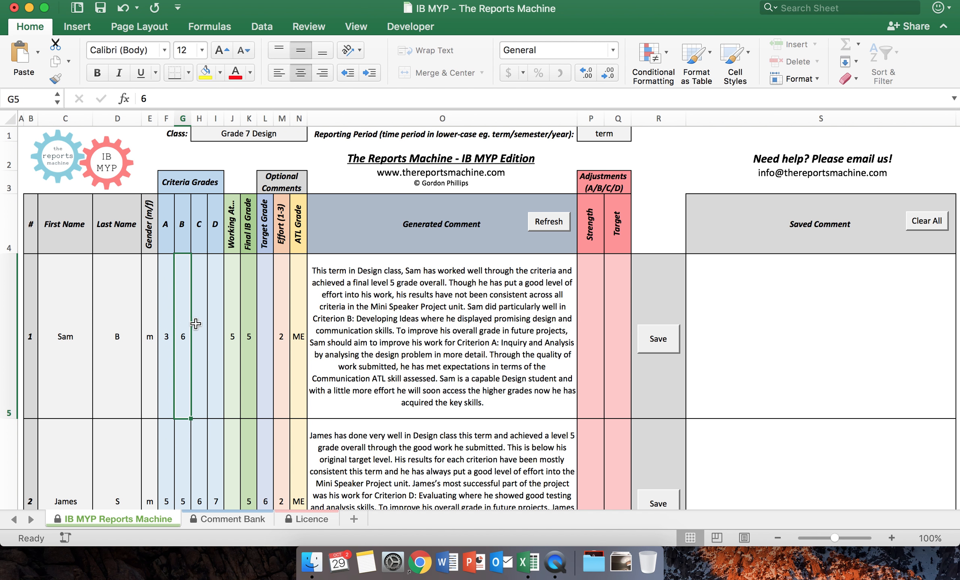
pyautogui.click(595, 318)
pyautogui.click(619, 320)
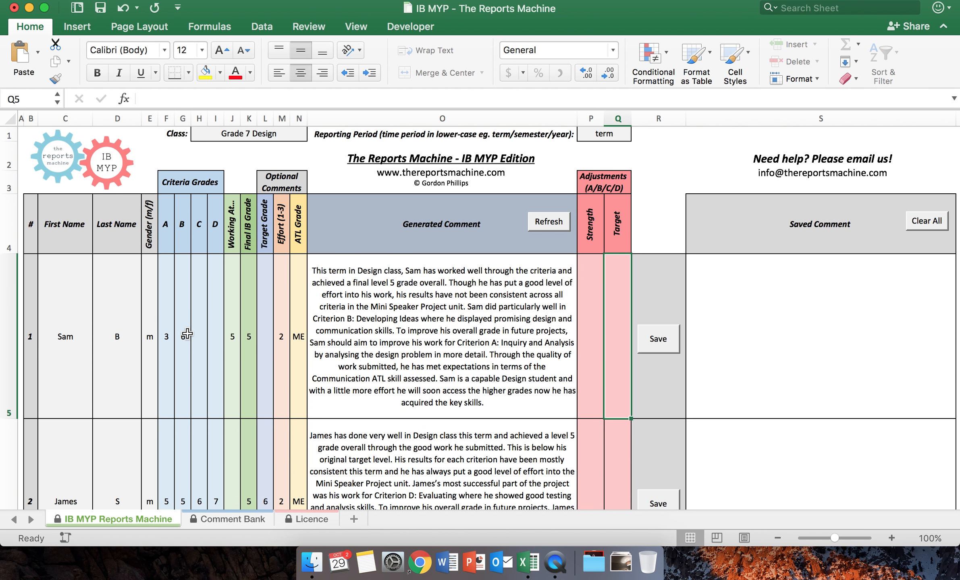
# Refresh the generated comments several times and store the first student's comment as the saved comment
pyautogui.click(550, 226)
pyautogui.click(551, 225)
pyautogui.click(550, 226)
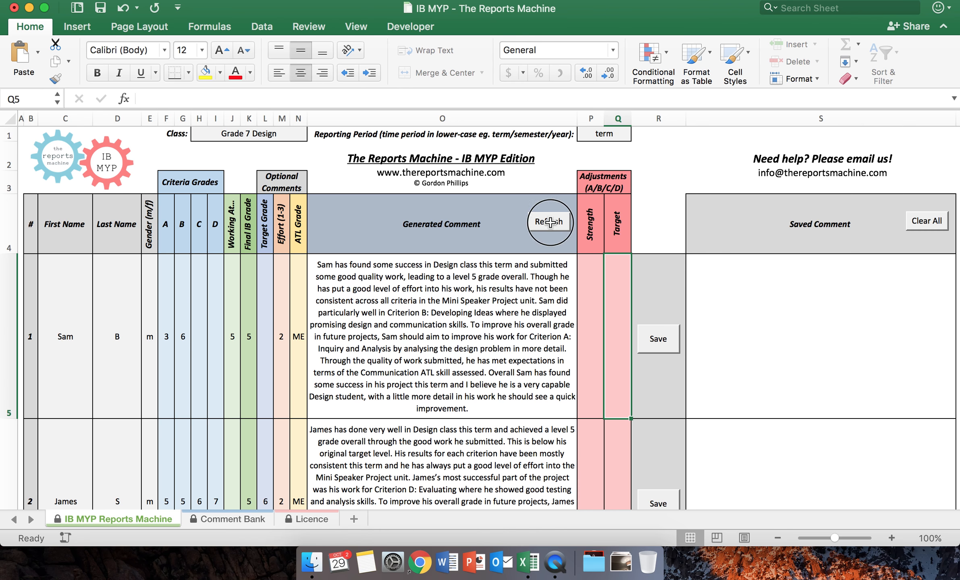
pyautogui.click(551, 224)
pyautogui.click(551, 224)
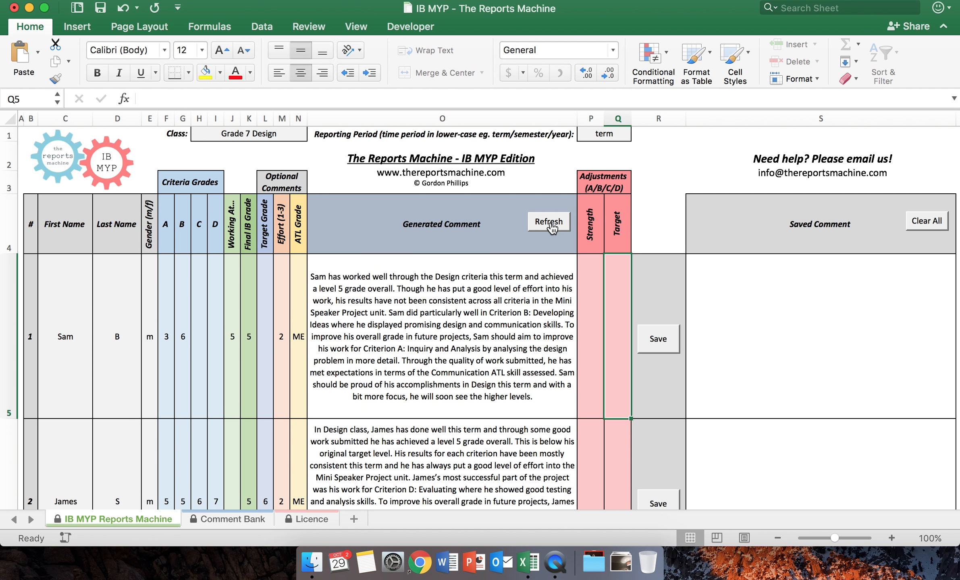
pyautogui.click(551, 224)
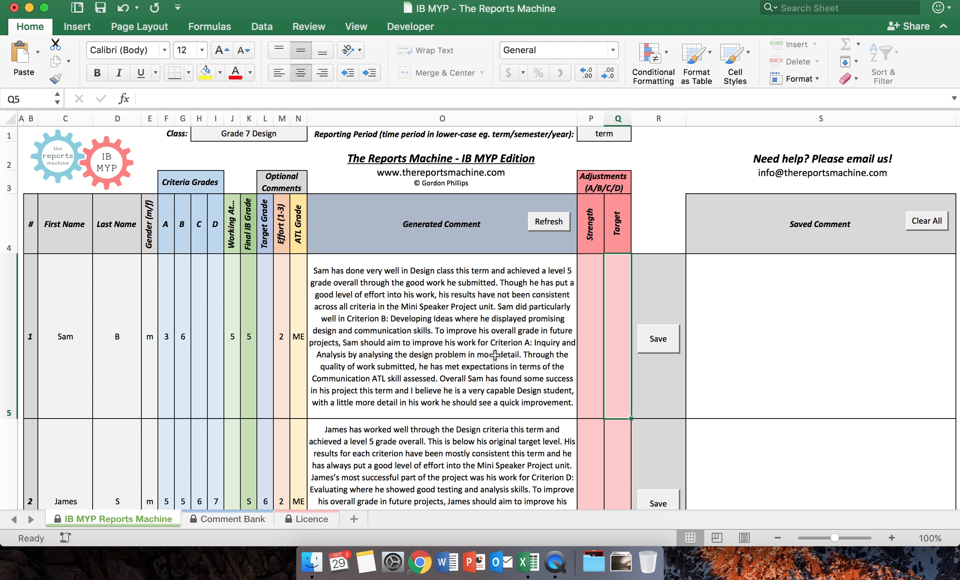
pyautogui.click(659, 342)
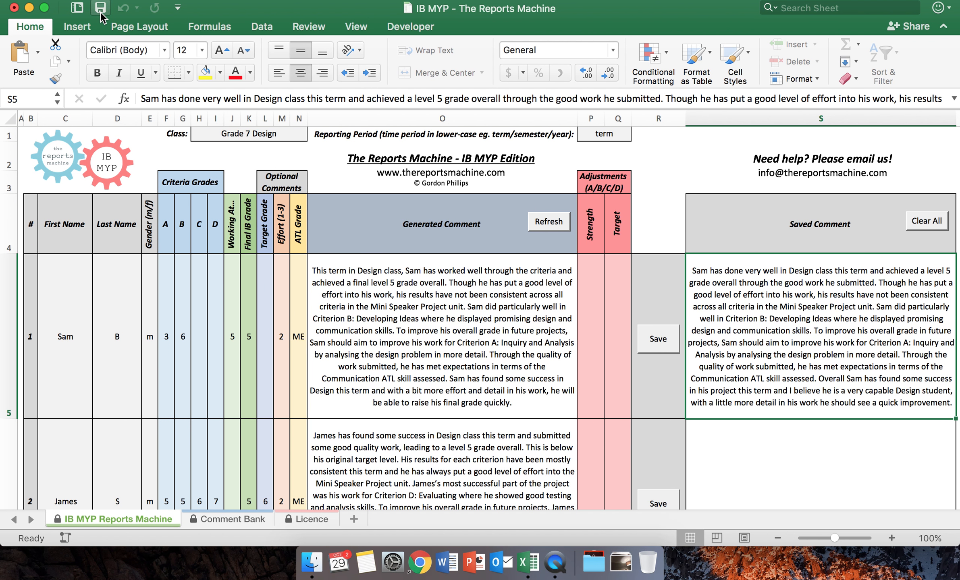
# Close the workbook and reopen IB MYP - The Reports Machine from the desktop with macros and content enabled
pyautogui.click(14, 8)
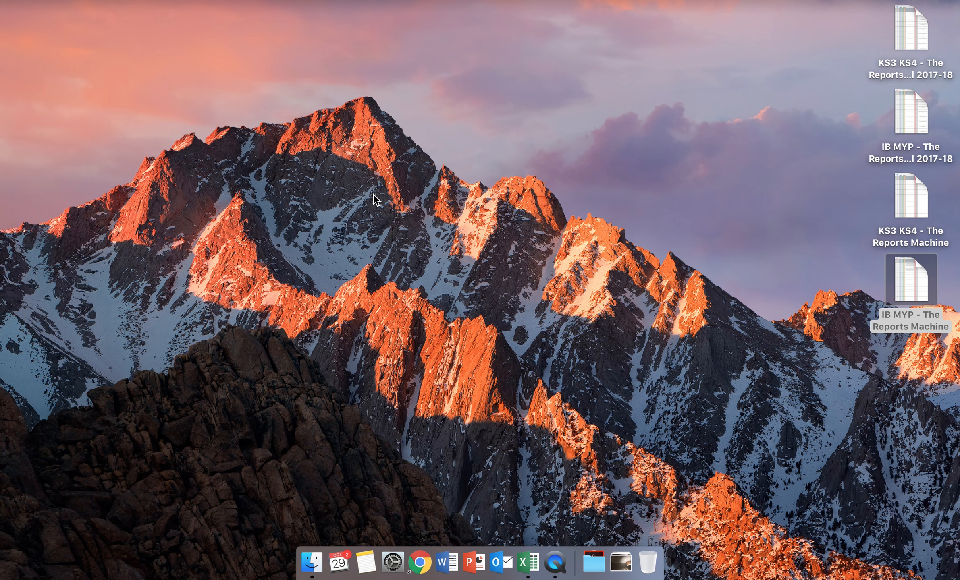
pyautogui.click(373, 194)
pyautogui.doubleClick(912, 275)
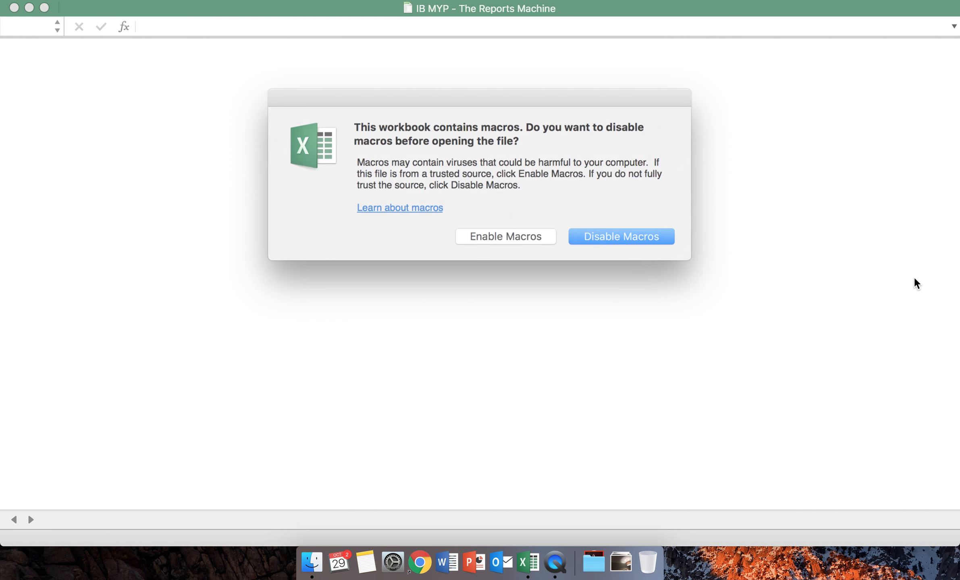
pyautogui.click(488, 239)
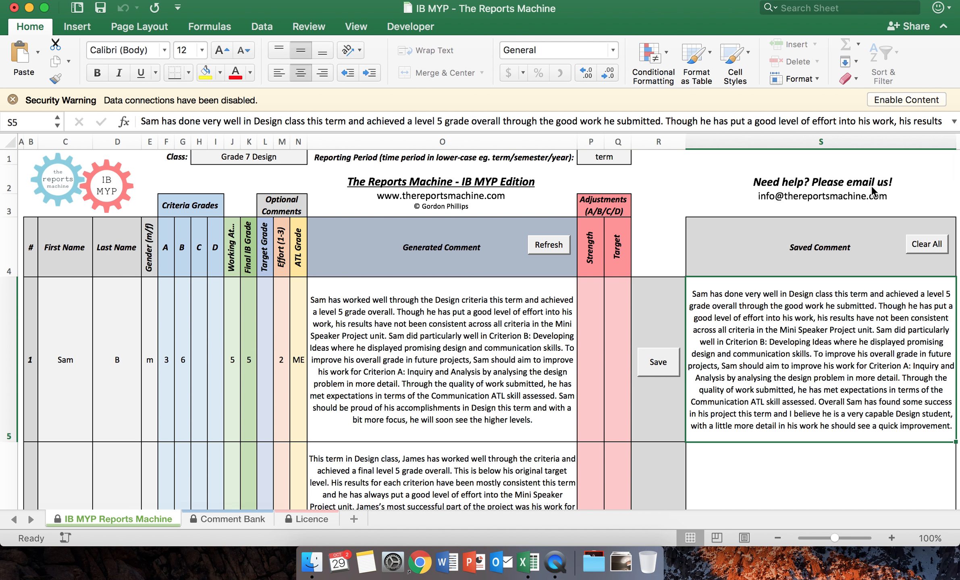
pyautogui.click(902, 101)
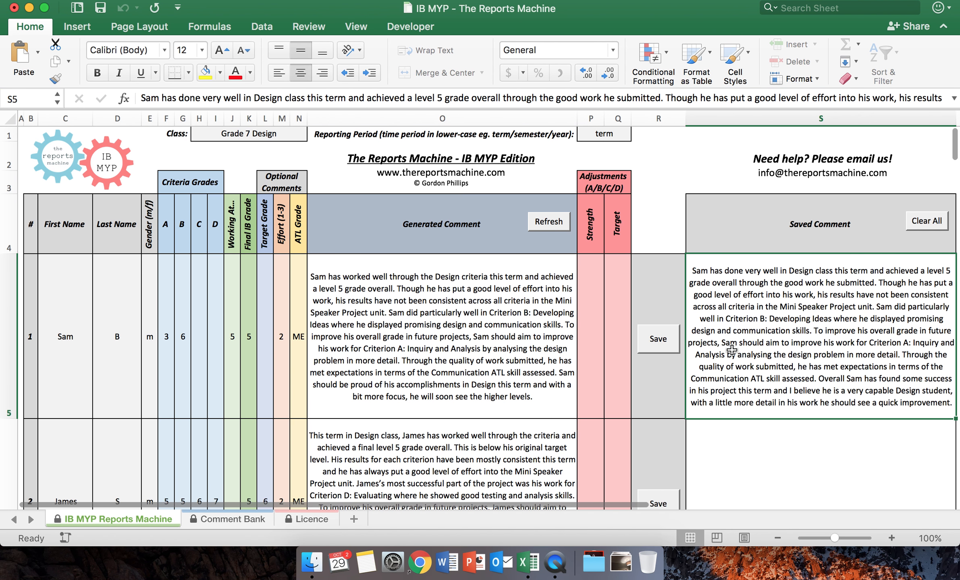
# Compare the first student's generated comment with the saved comment in the reopened workbook
pyautogui.scroll(-1, 784, 365)
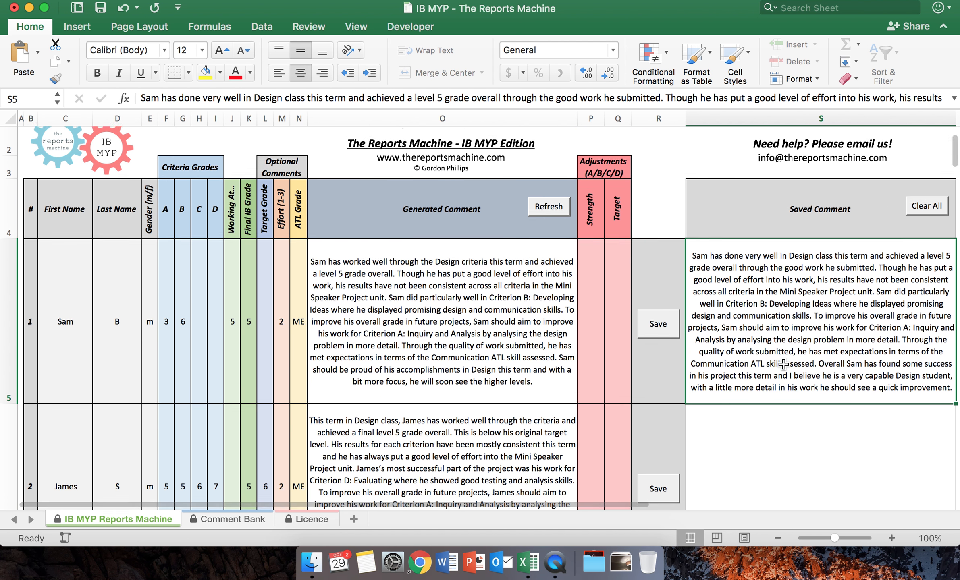
pyautogui.scroll(-1, 784, 364)
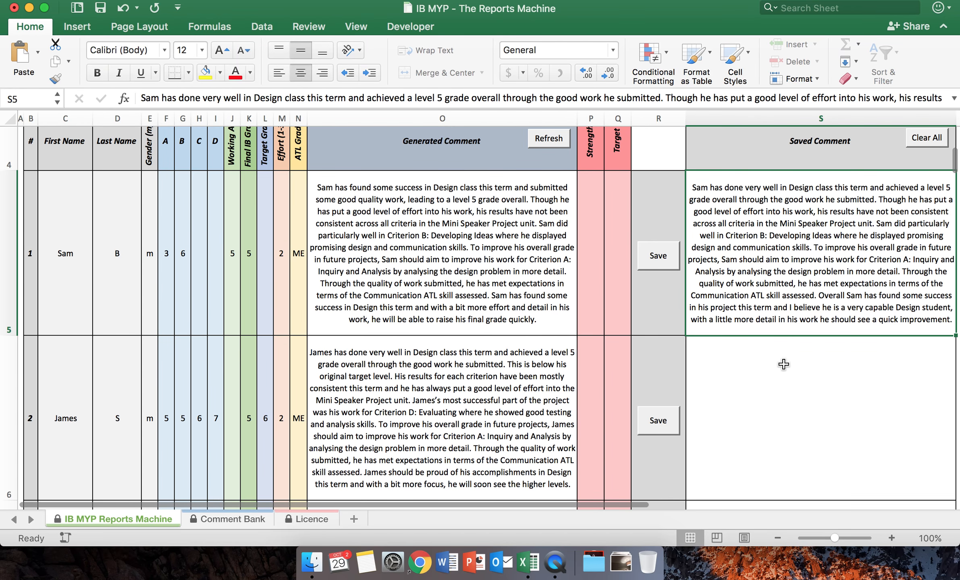
pyautogui.scroll(-1, 783, 364)
pyautogui.scroll(2, 784, 364)
pyautogui.hscroll(1, 783, 364)
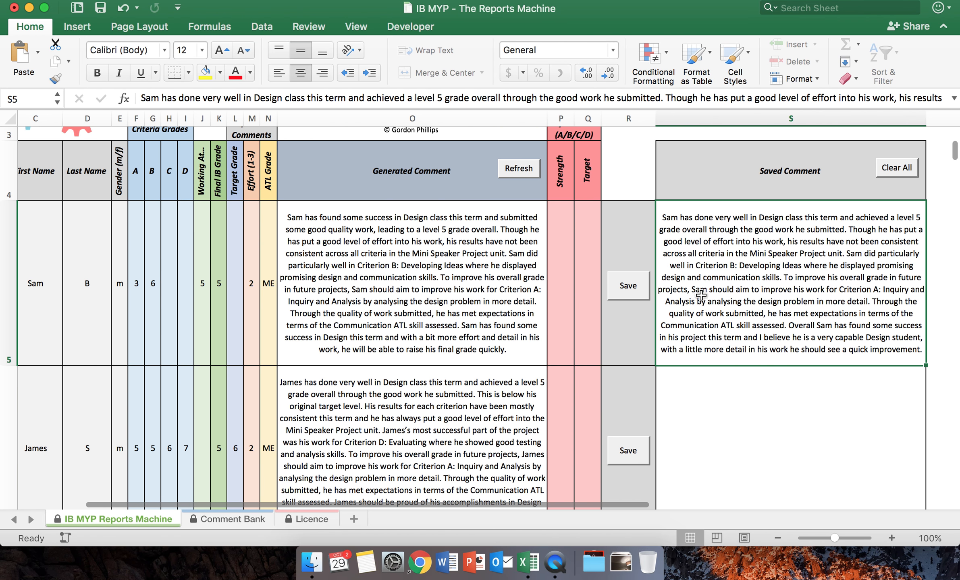
pyautogui.scroll(2, 771, 332)
pyautogui.hscroll(-1, 771, 333)
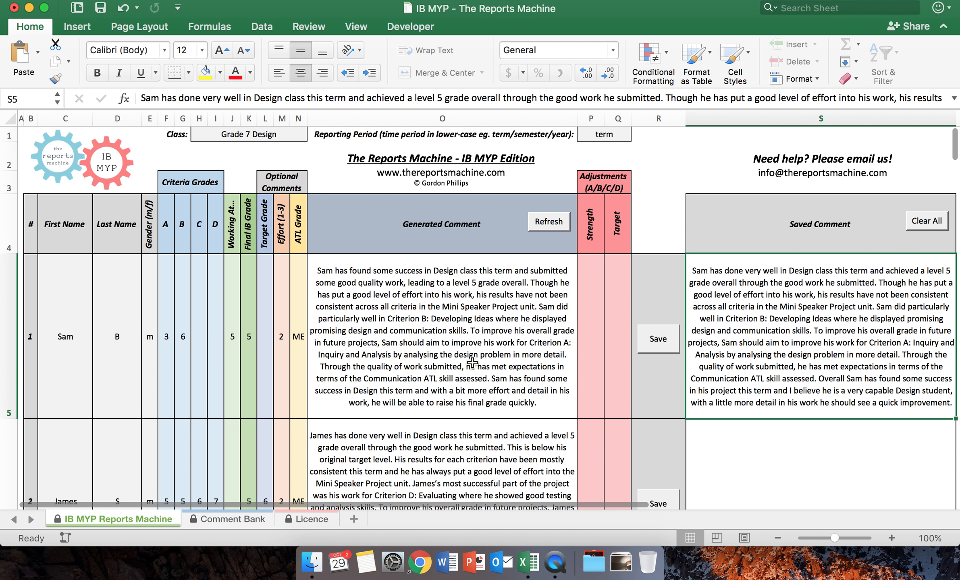
# Refresh the generated comments three more times to compare them with the first student's saved comment
pyautogui.click(558, 221)
pyautogui.click(558, 221)
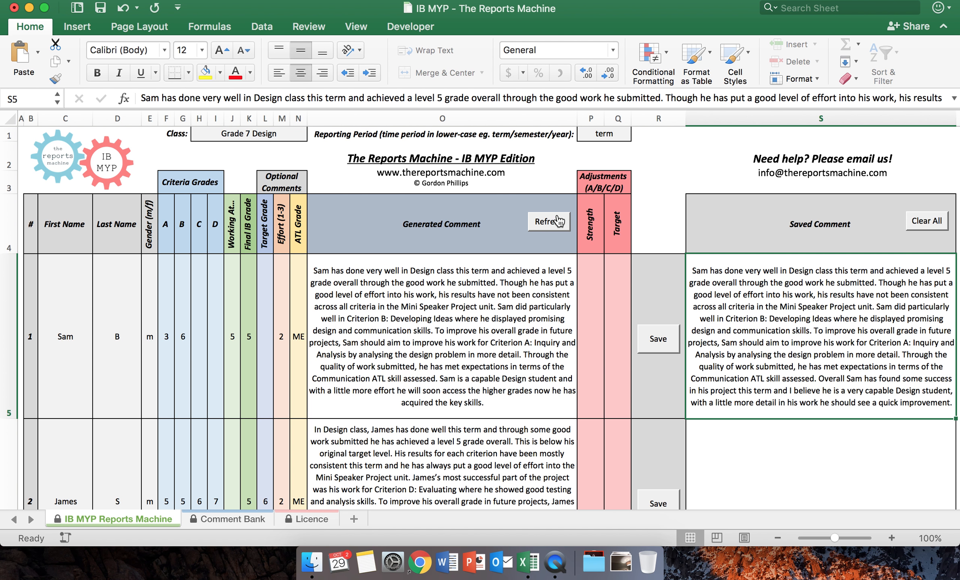
pyautogui.click(558, 221)
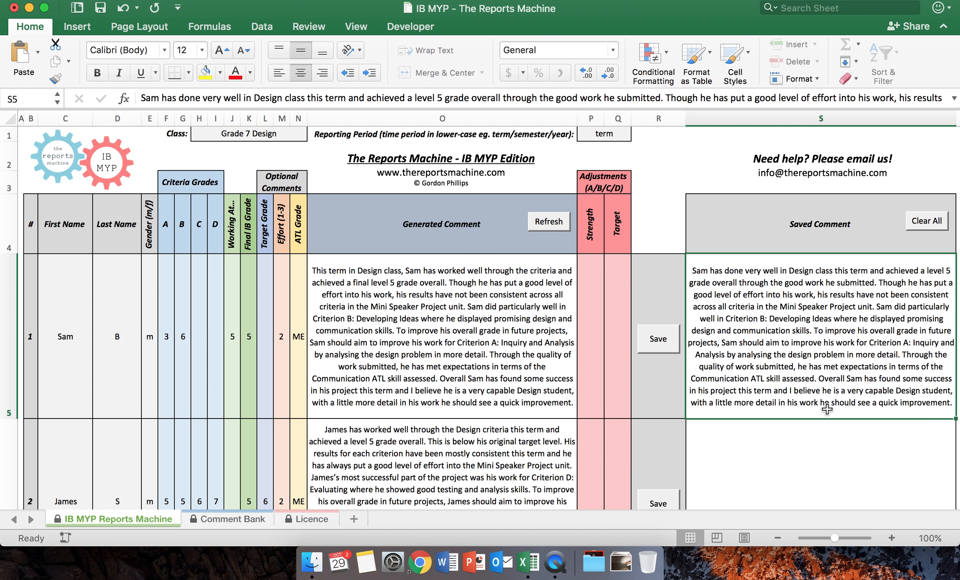
# Enlarge the formula bar and open the first student's saved comment for editing in it
pyautogui.moveTo(737, 108); pyautogui.dragTo(736, 210)
pyautogui.click(688, 183)
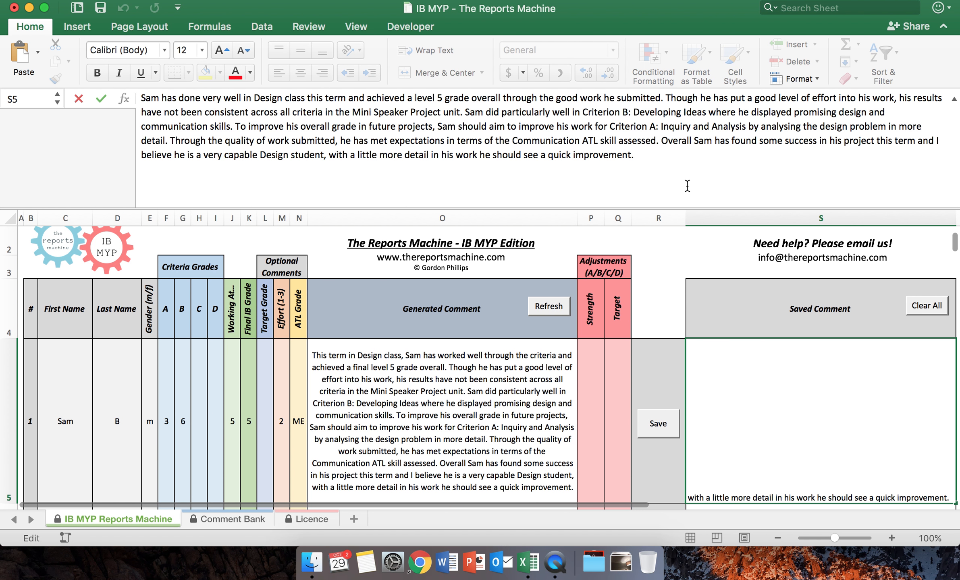
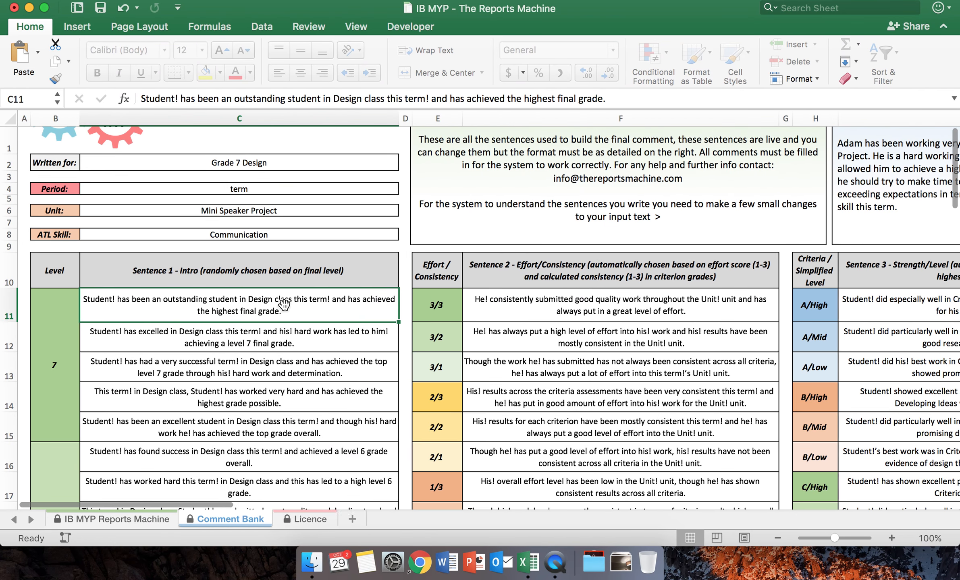
# Examine the Sentence 1 intro options for each final level in the Comment Bank
pyautogui.scroll(-4, 284, 304)
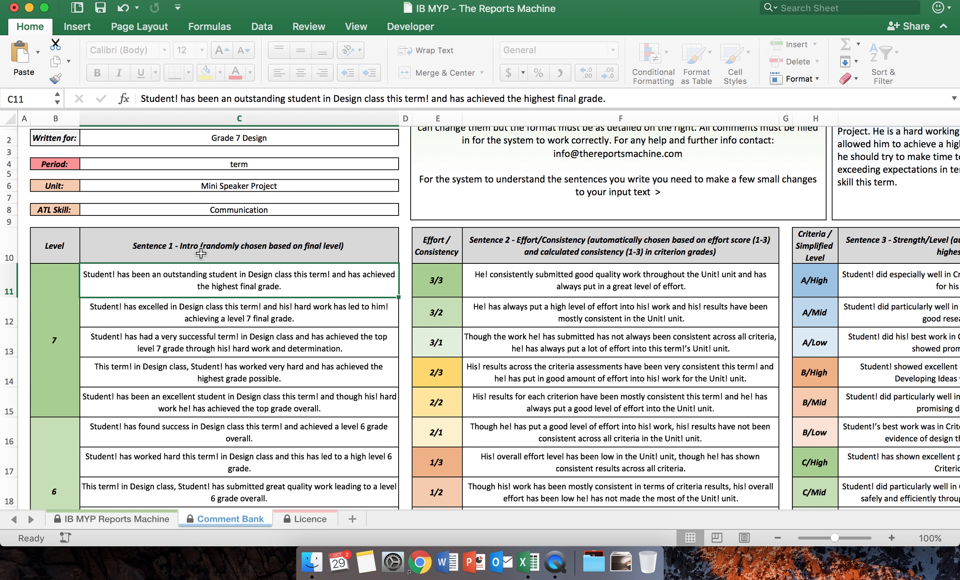
pyautogui.scroll(-4, 325, 258)
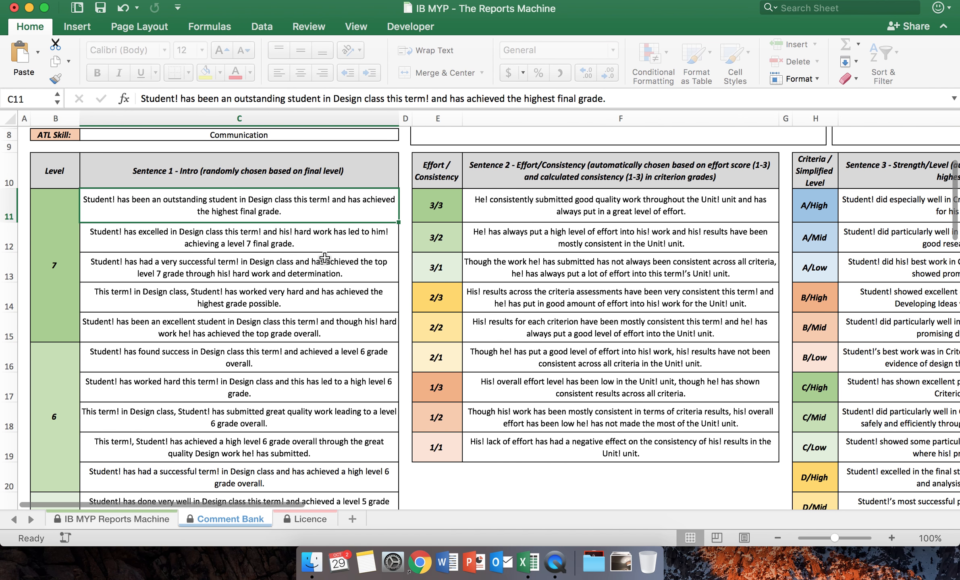
pyautogui.scroll(-2, 150, 255)
pyautogui.scroll(3, 150, 255)
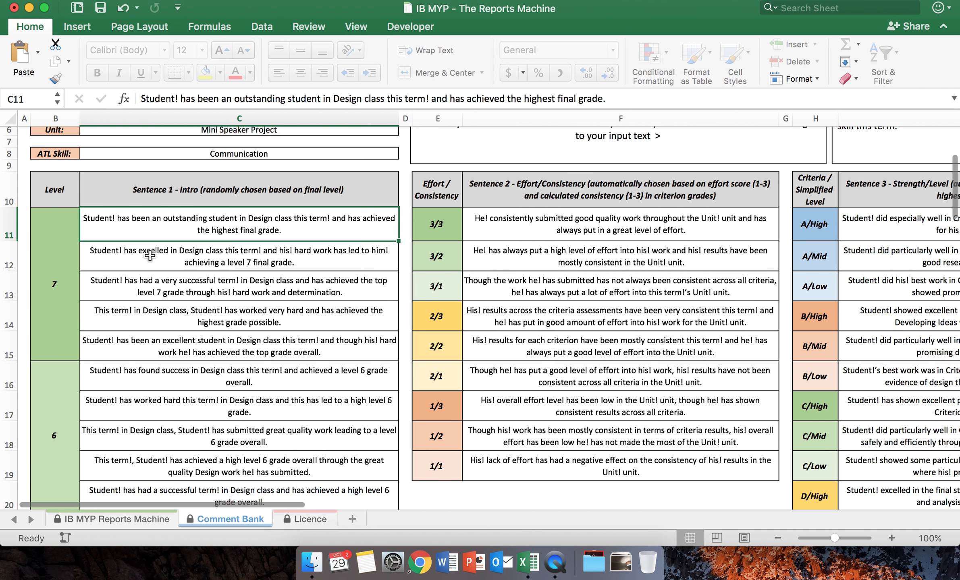
pyautogui.scroll(-15, 55, 282)
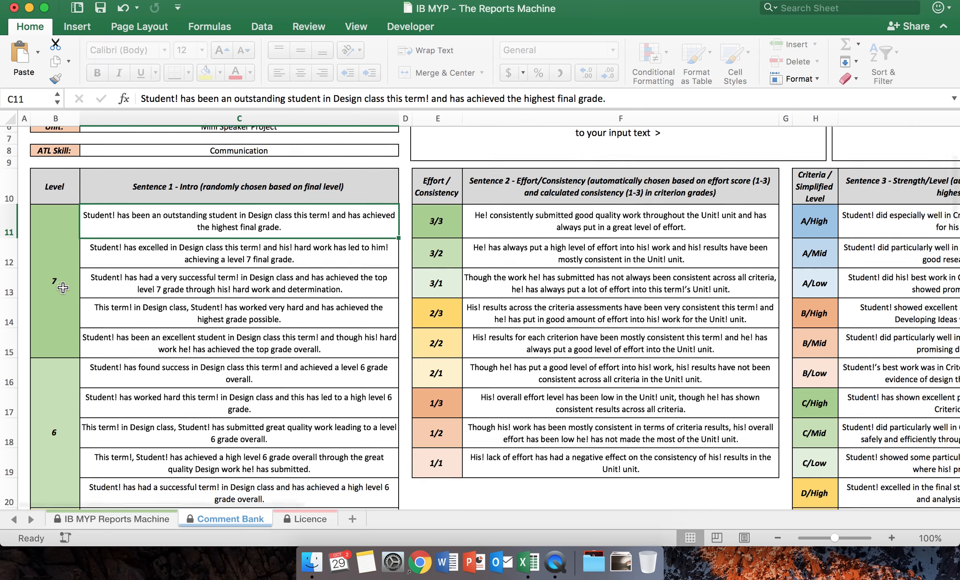
pyautogui.scroll(-9, 59, 311)
pyautogui.scroll(-6, 56, 411)
pyautogui.scroll(9, 56, 407)
pyautogui.scroll(15, 56, 415)
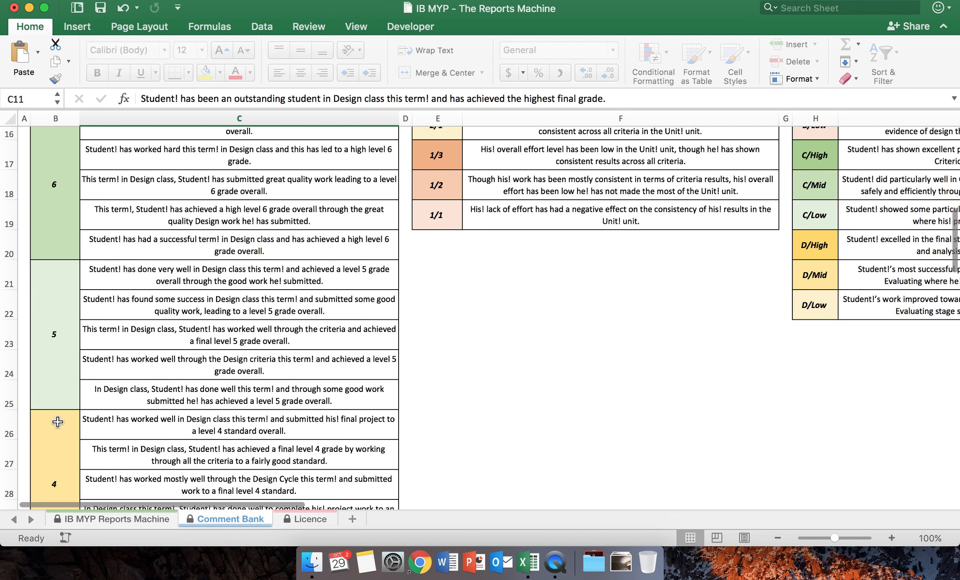
pyautogui.scroll(1, 57, 422)
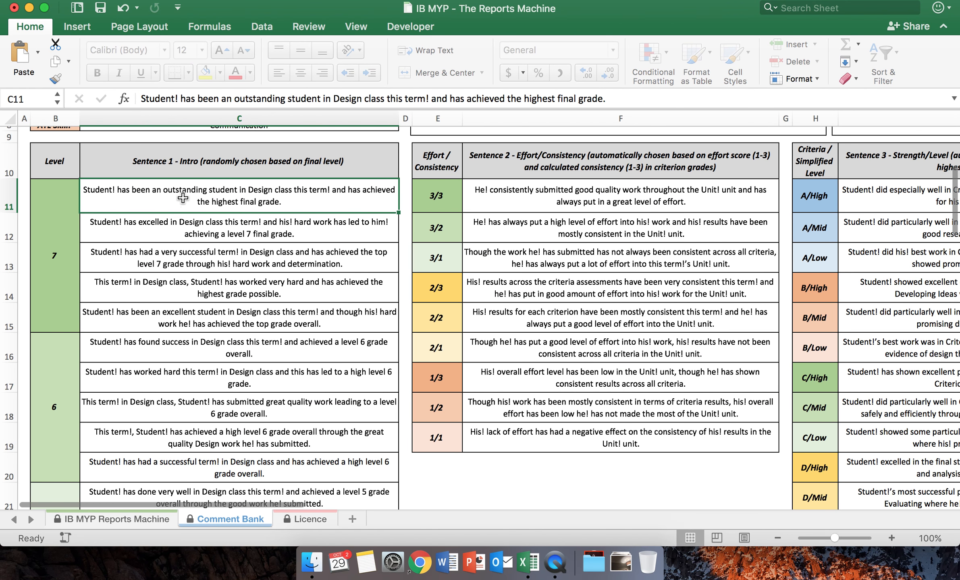
# Highlight the five Sentence 1 intro options for level 7 and for level 6
pyautogui.moveTo(182, 198); pyautogui.dragTo(212, 313)
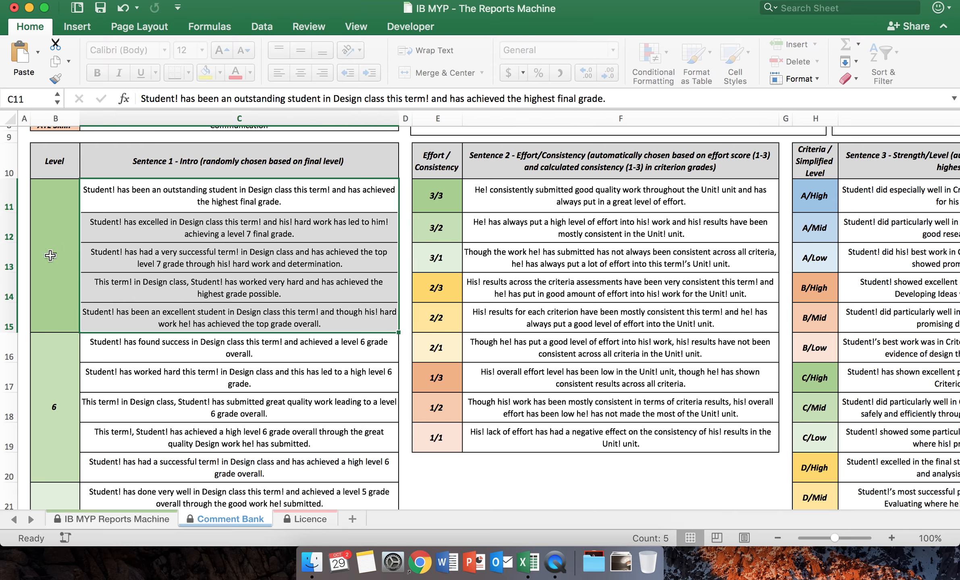
pyautogui.scroll(-4, 52, 270)
pyautogui.moveTo(135, 232); pyautogui.dragTo(141, 339)
pyautogui.scroll(10, 203, 329)
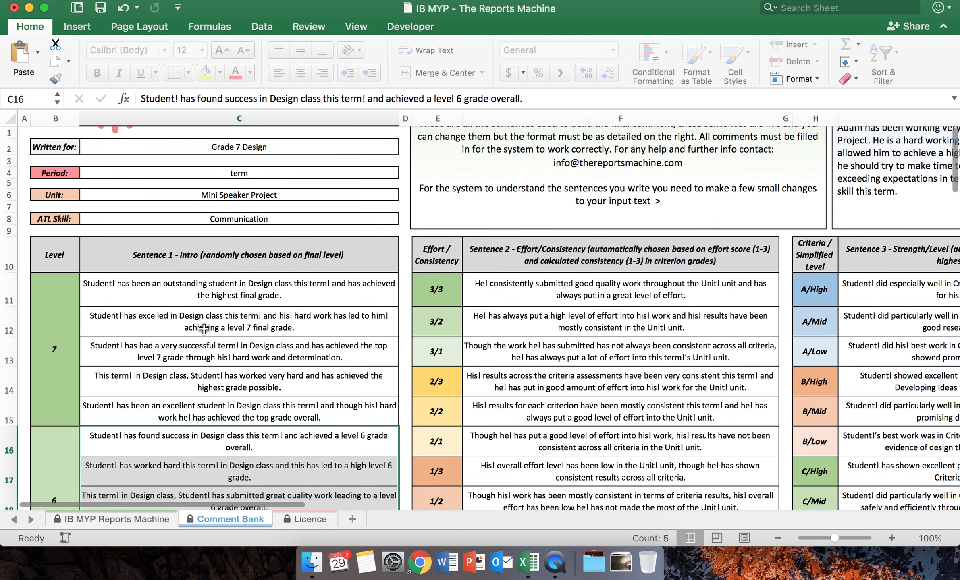
# Examine the Above, Inline and Below sentences of Optional Sentence 1a - Target Level Comparison in the Comment Bank
pyautogui.hscroll(5, 204, 328)
pyautogui.scroll(-3, 203, 328)
pyautogui.hscroll(2, 204, 328)
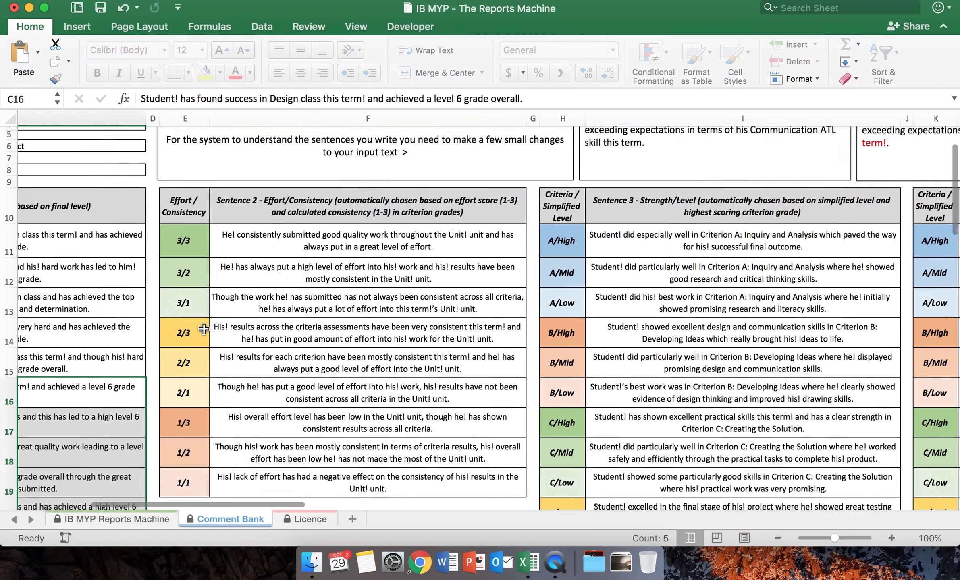
pyautogui.hscroll(-5, 110, 364)
pyautogui.scroll(-20, 109, 365)
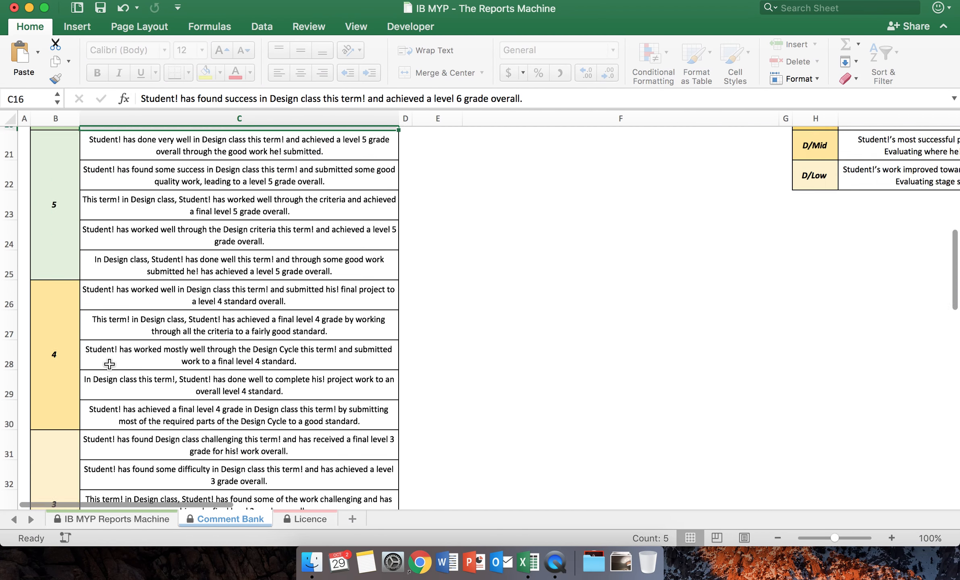
pyautogui.scroll(-3, 108, 365)
pyautogui.click(165, 270)
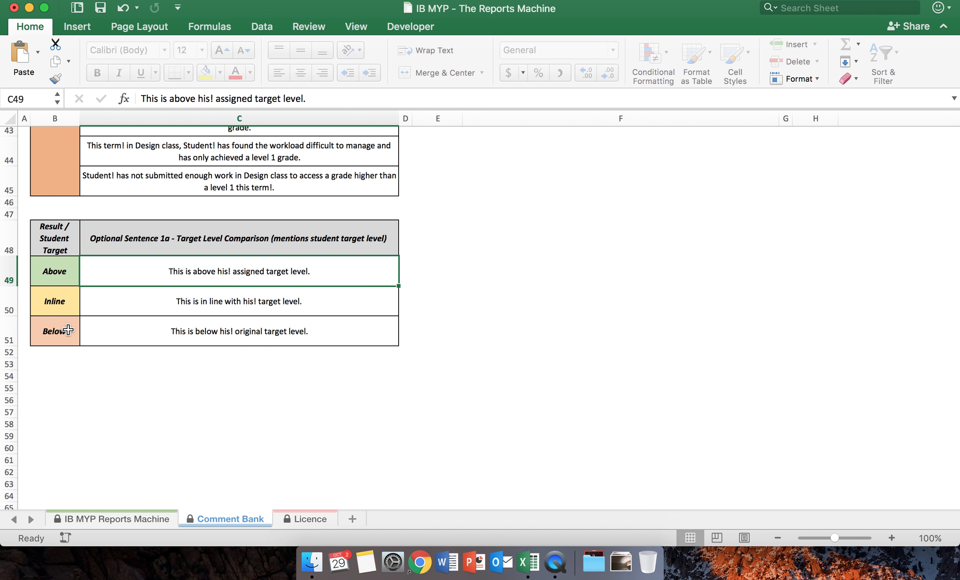
pyautogui.click(283, 305)
pyautogui.click(284, 326)
pyautogui.click(306, 278)
pyautogui.click(304, 300)
pyautogui.click(302, 331)
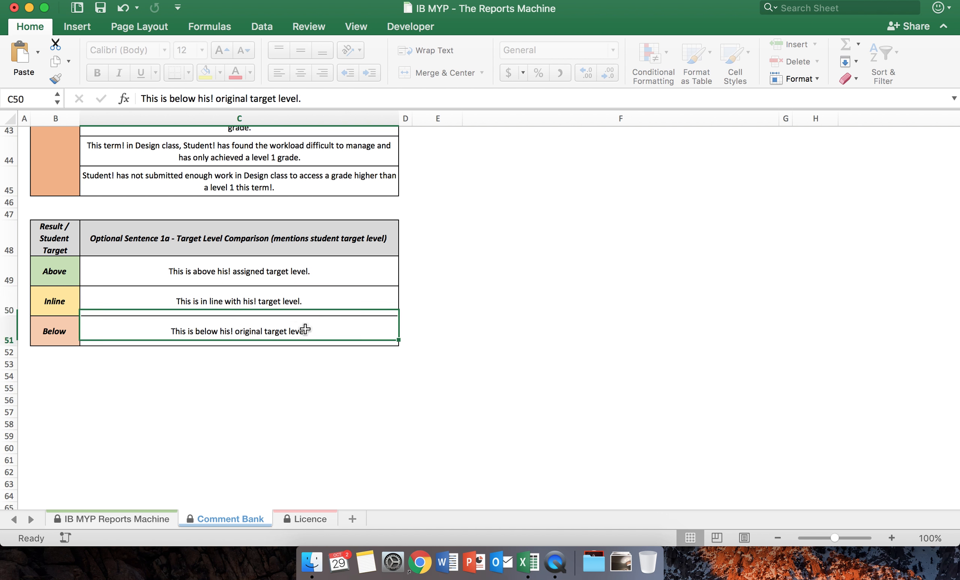
# Bring the Sentence 2 - Effort/Consistency table of the Comment Bank into view and look it over
pyautogui.scroll(2, 347, 257)
pyautogui.scroll(15, 347, 257)
pyautogui.hscroll(5, 346, 257)
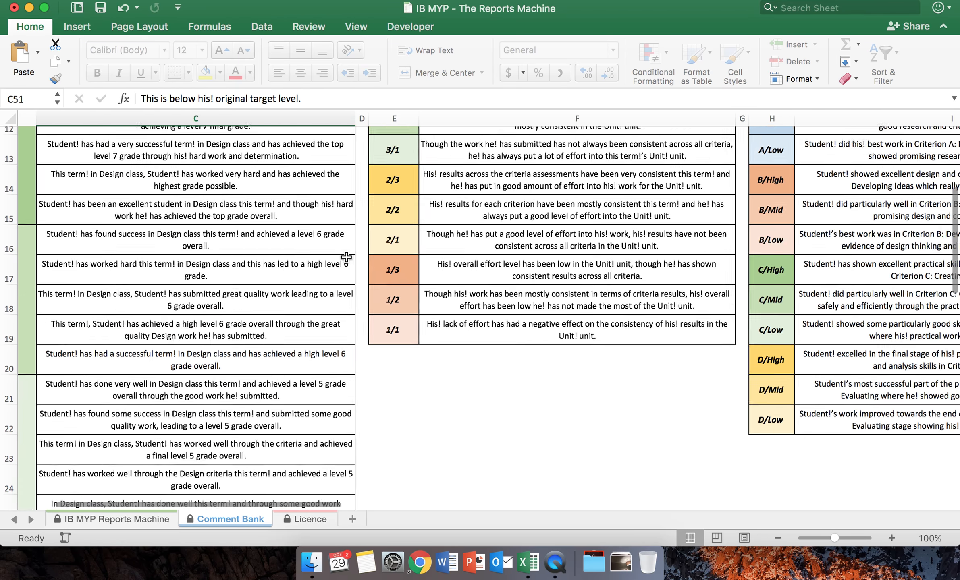
pyautogui.hscroll(3, 347, 257)
pyautogui.scroll(-2, 346, 257)
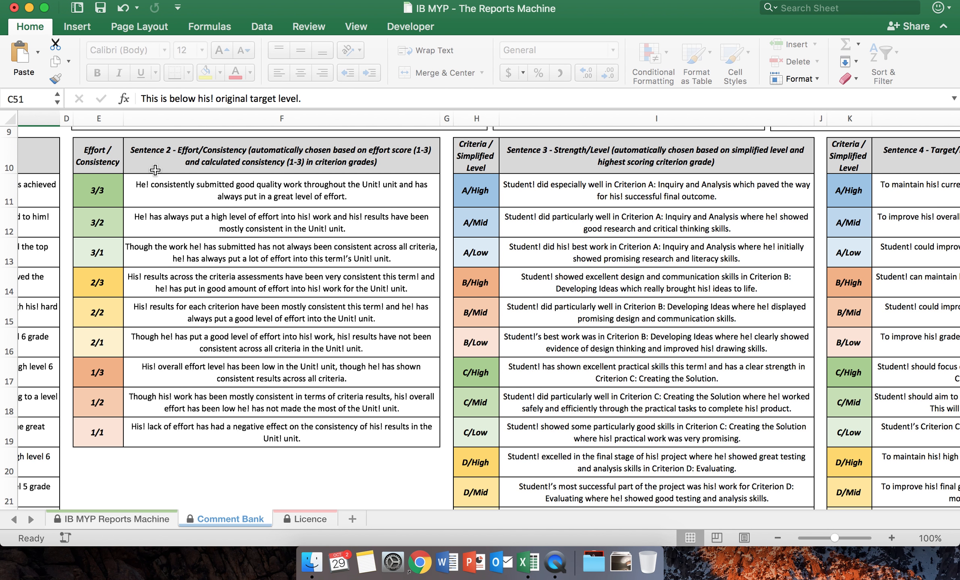
# On the IB MYP Reports Machine sheet, set the first student's Criterion C grade to 1 and Criterion D grade to 7
pyautogui.click(156, 518)
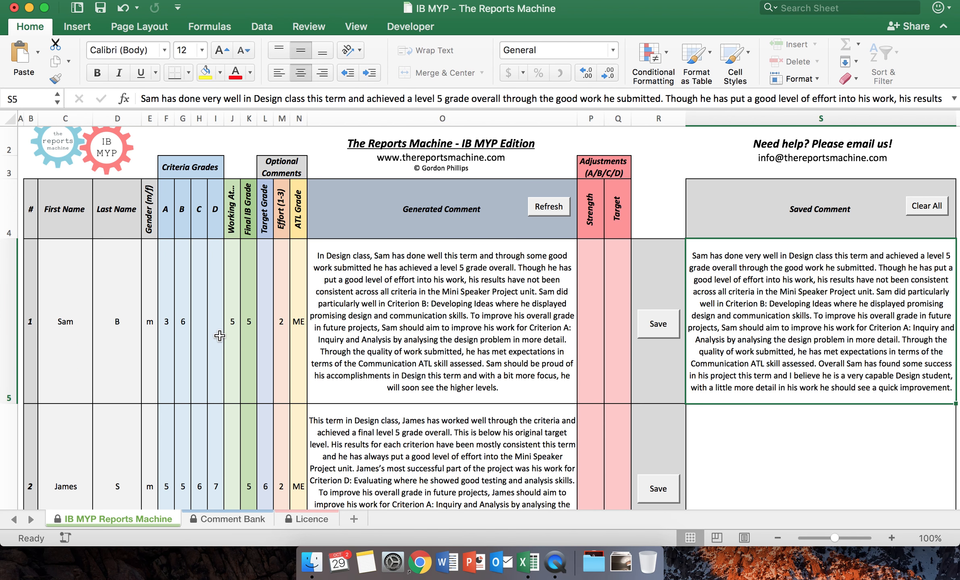
pyautogui.click(200, 318)
pyautogui.write('1')
pyautogui.press('Tab')
pyautogui.write('7')
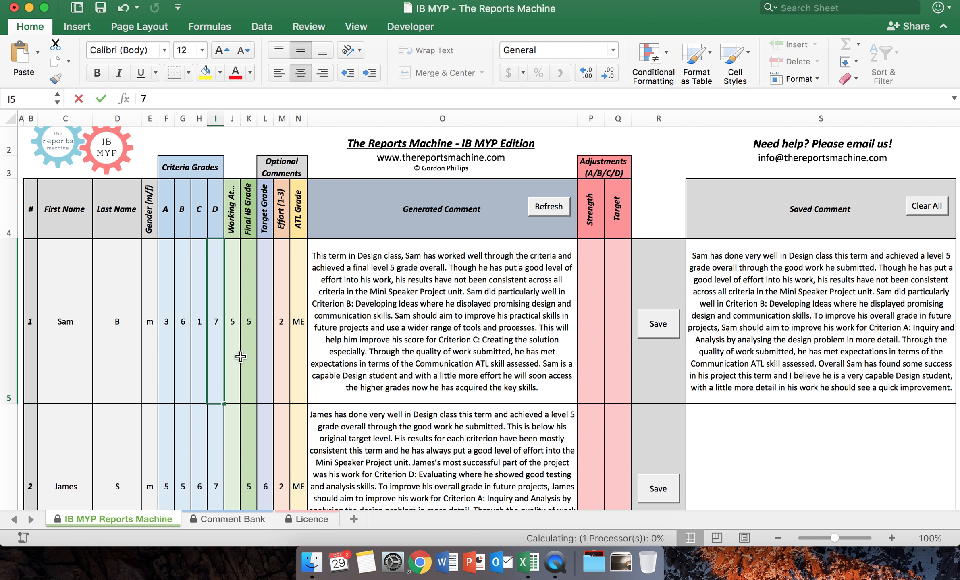
pyautogui.press('Tab')
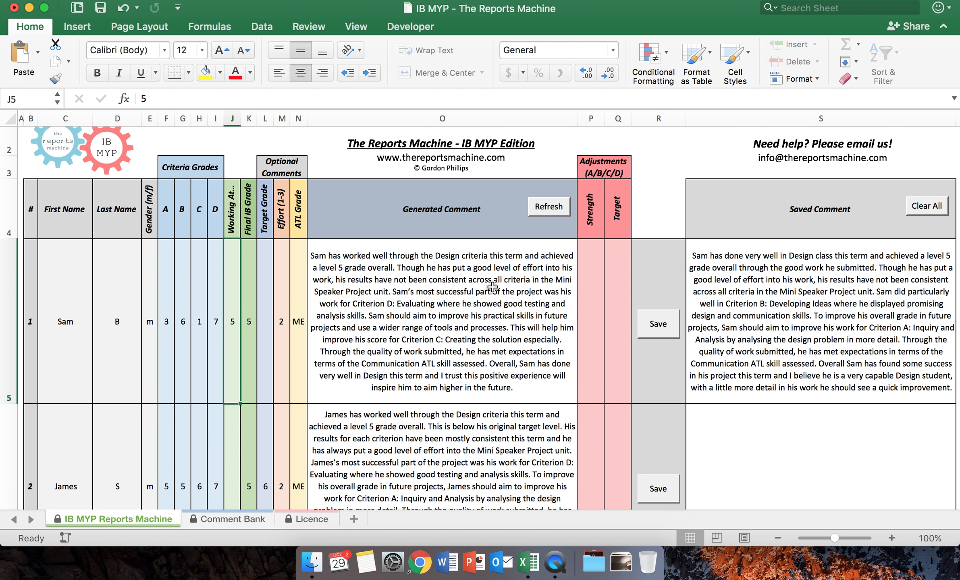
# Set the first student's Criteria A, B, C and D grades all to 4 and clear the Working At grade
pyautogui.click(170, 330)
pyautogui.write('4')
pyautogui.press('Tab')
pyautogui.write('4')
pyautogui.press('Tab')
pyautogui.write('4')
pyautogui.press('Tab')
pyautogui.write('4')
pyautogui.press('Tab')
pyautogui.press('BackSpace')
pyautogui.press('Tab')
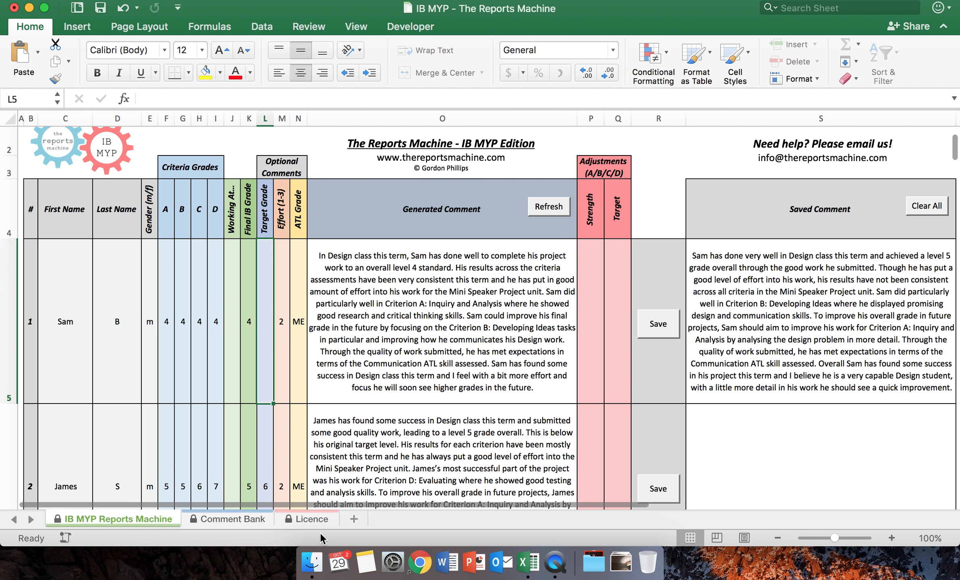
# Examine the Sentence 2 sentences in the Comment Bank for the effort/consistency combinations from 3/3 down to 1/1
pyautogui.click(251, 519)
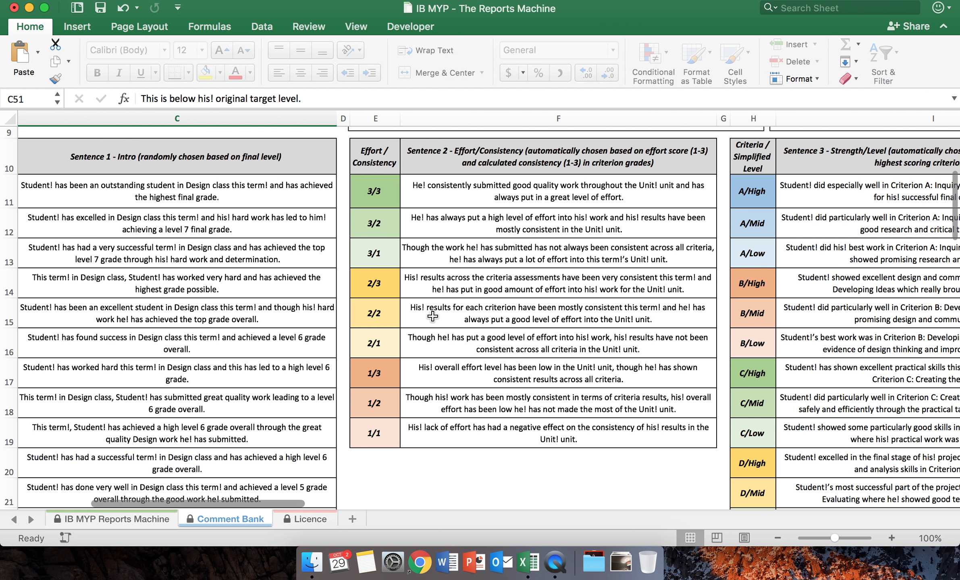
pyautogui.scroll(2, 453, 262)
pyautogui.hscroll(5, 452, 261)
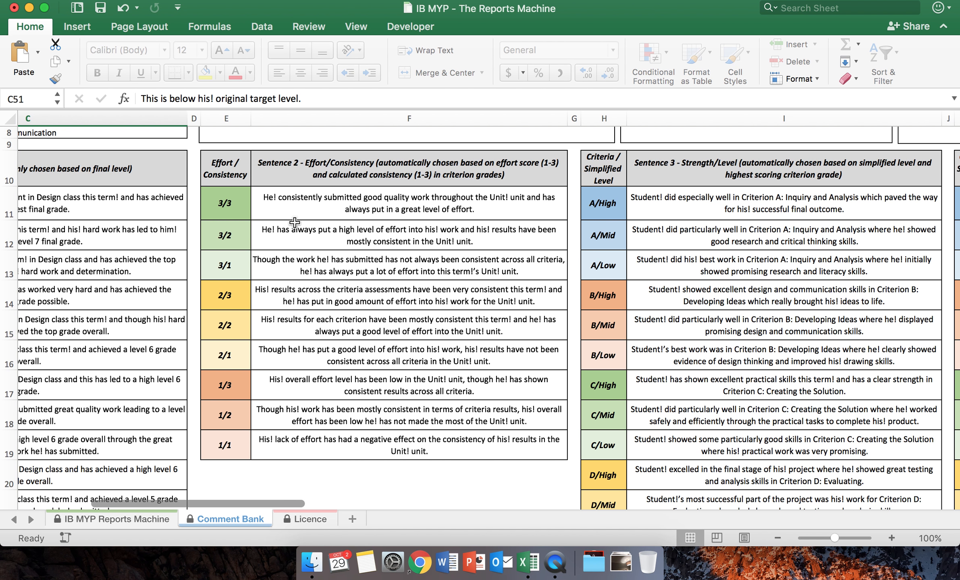
pyautogui.click(323, 207)
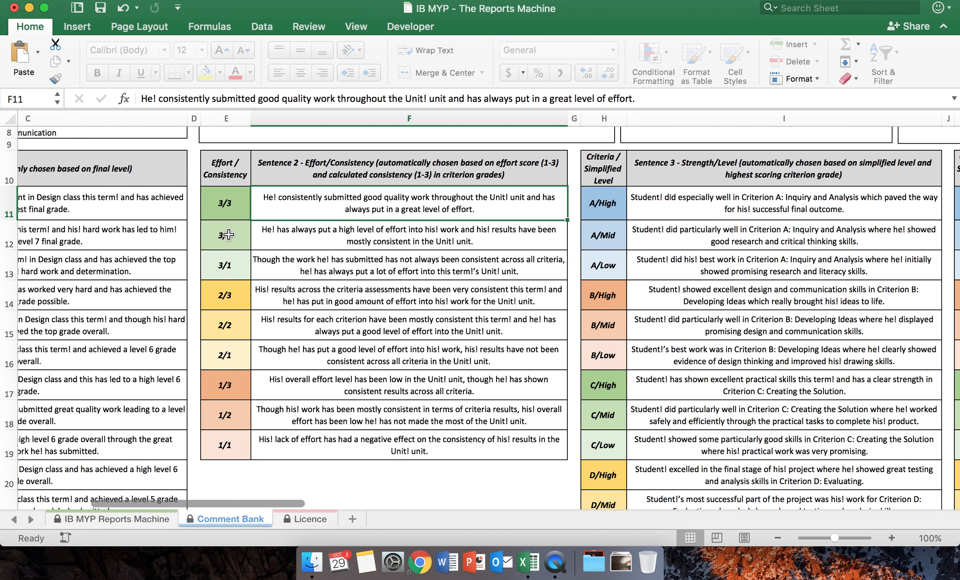
pyautogui.click(310, 232)
pyautogui.click(279, 268)
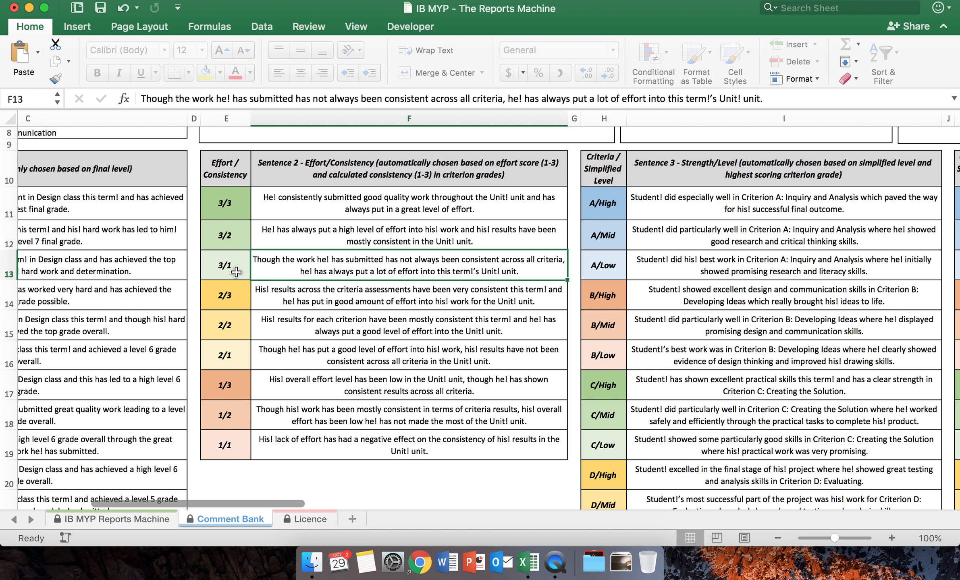
pyautogui.click(335, 304)
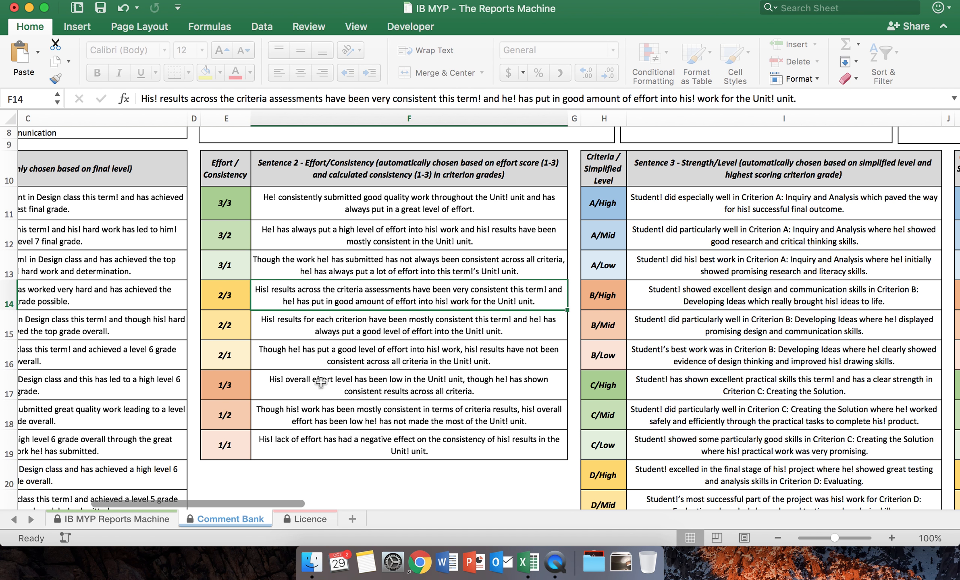
pyautogui.click(303, 453)
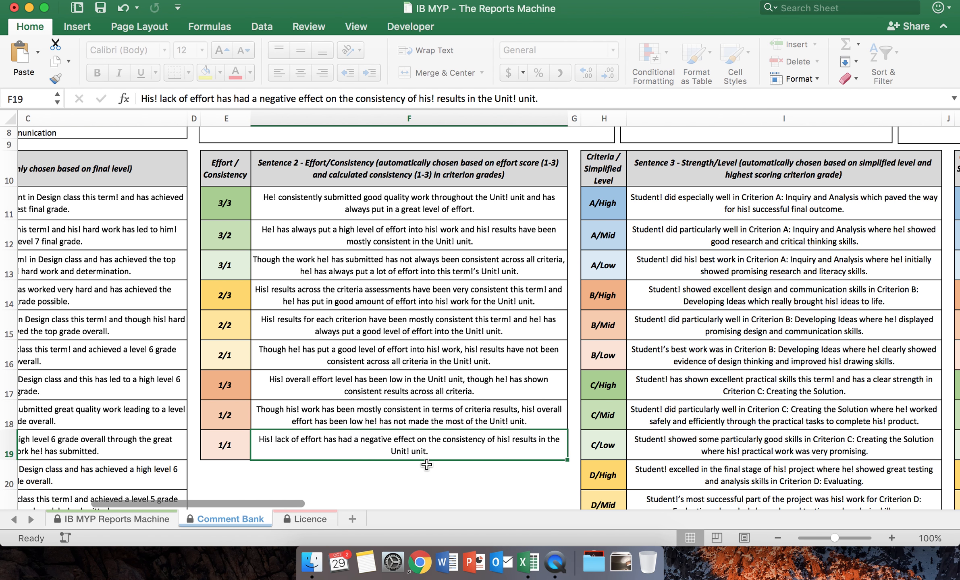
pyautogui.scroll(3, 410, 331)
pyautogui.click(294, 263)
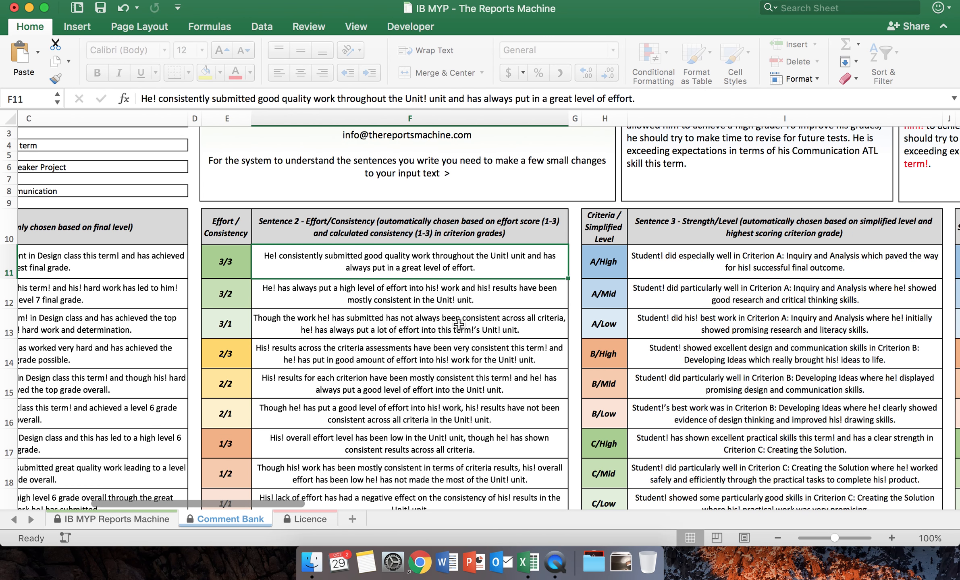
# Review the How to use the Comment Bank instructions at the start of the Comment Bank sheet
pyautogui.scroll(5, 459, 325)
pyautogui.hscroll(-5, 459, 325)
pyautogui.hscroll(-3, 459, 325)
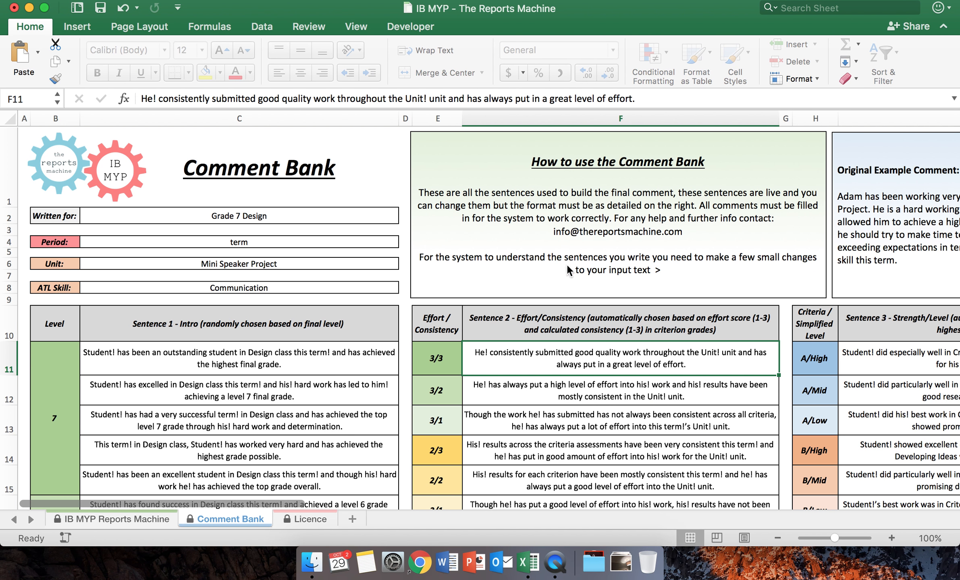
pyautogui.scroll(-3, 579, 390)
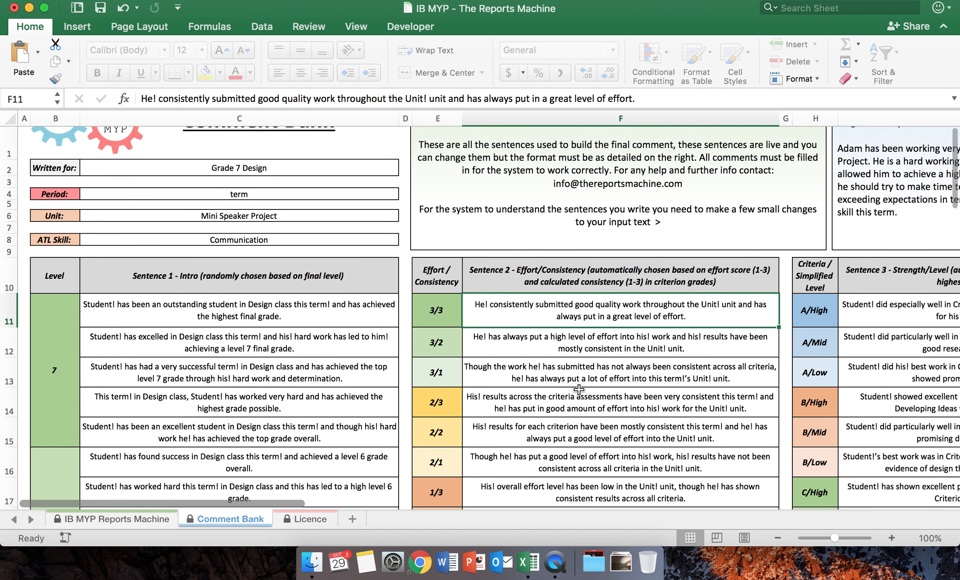
pyautogui.scroll(2, 579, 389)
pyautogui.scroll(1, 579, 390)
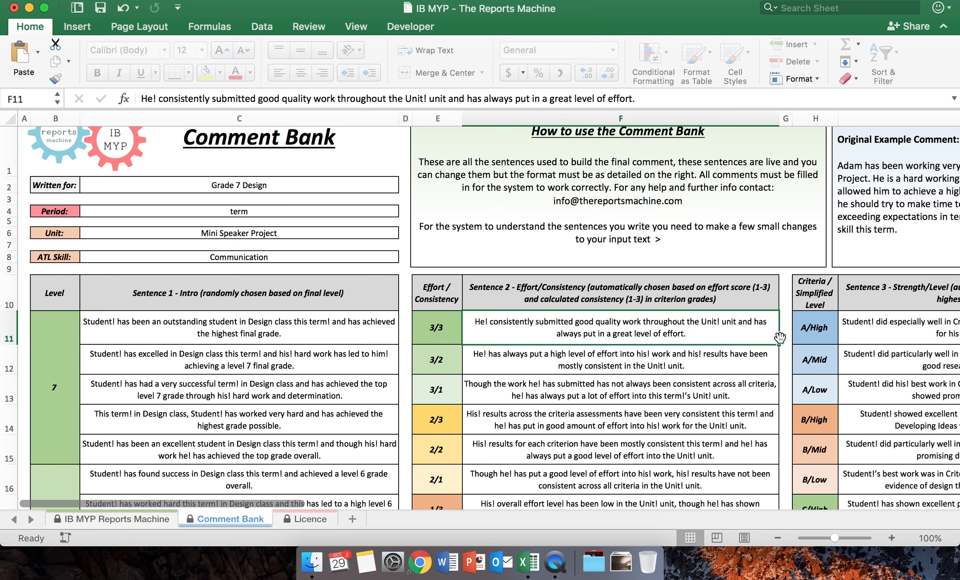
# Examine the Criterion A High, Mid and Low sentences of Sentence 3 - Strength/Level in the Comment Bank
pyautogui.hscroll(15, 780, 338)
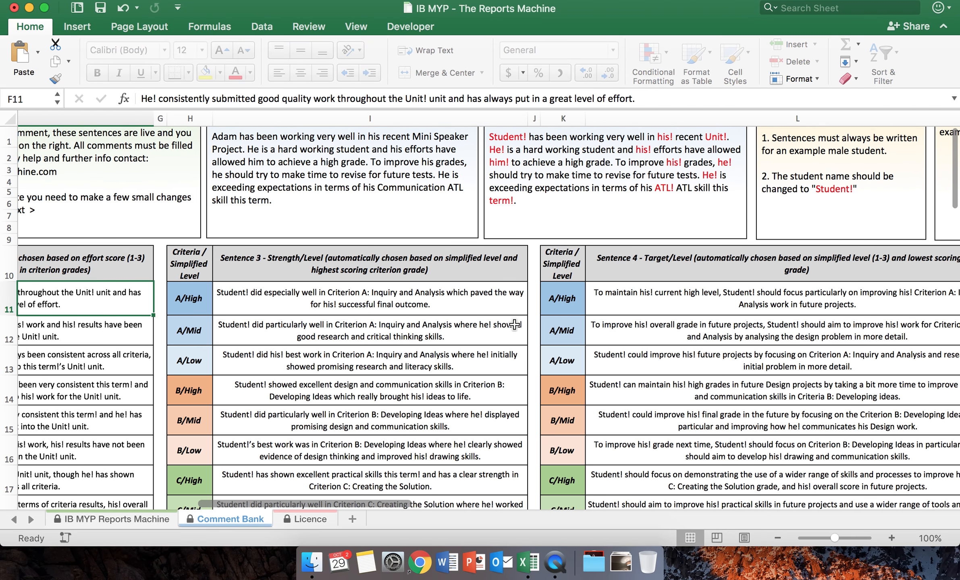
pyautogui.hscroll(10, 702, 313)
pyautogui.scroll(-3, 703, 312)
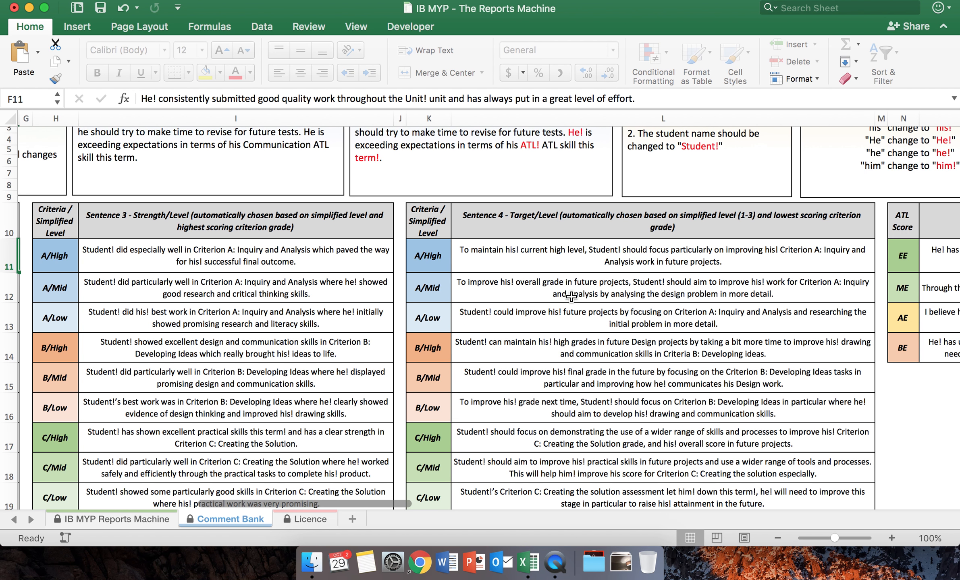
pyautogui.scroll(-3, 571, 297)
pyautogui.hscroll(-1, 571, 297)
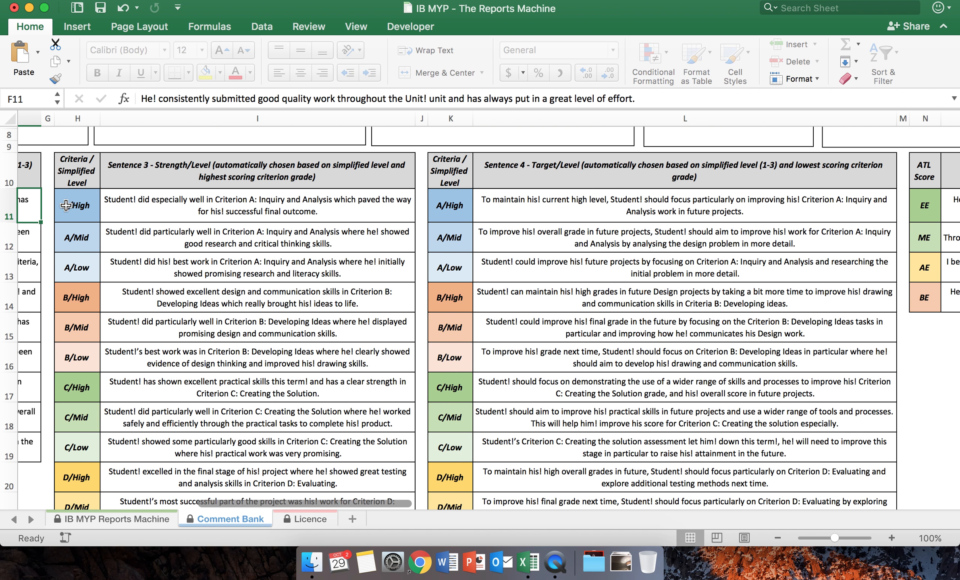
pyautogui.click(117, 205)
pyautogui.click(194, 238)
pyautogui.click(153, 267)
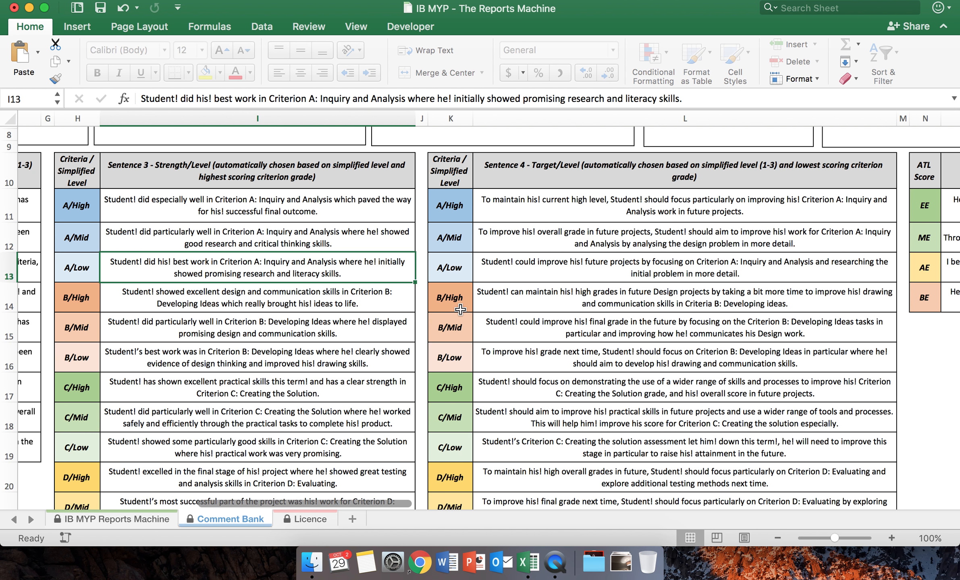
# Examine the Criterion B High, Mid and Low sentences and the C/High sentence of Sentence 4 - Target/Level
pyautogui.click(528, 334)
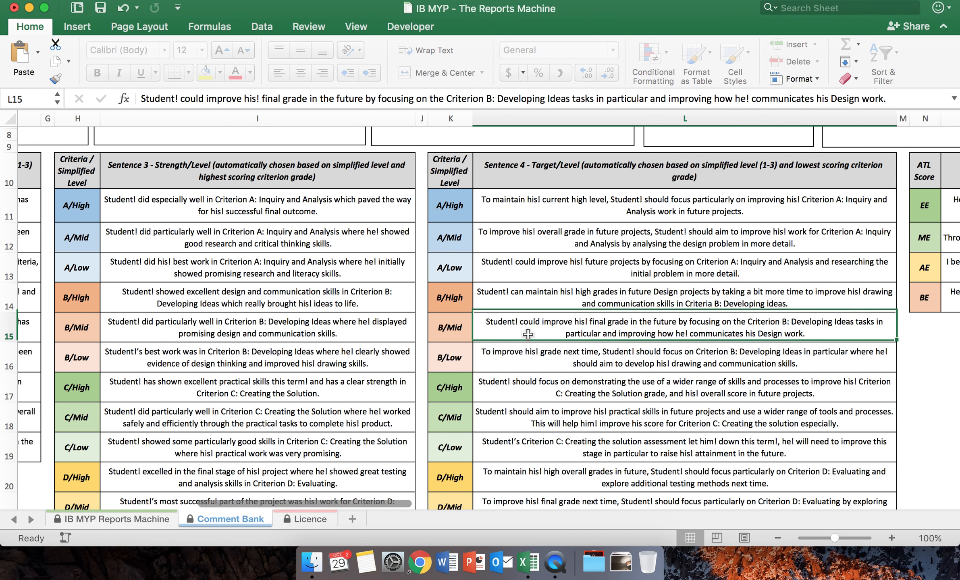
pyautogui.click(530, 367)
pyautogui.click(546, 288)
pyautogui.click(547, 336)
pyautogui.click(548, 346)
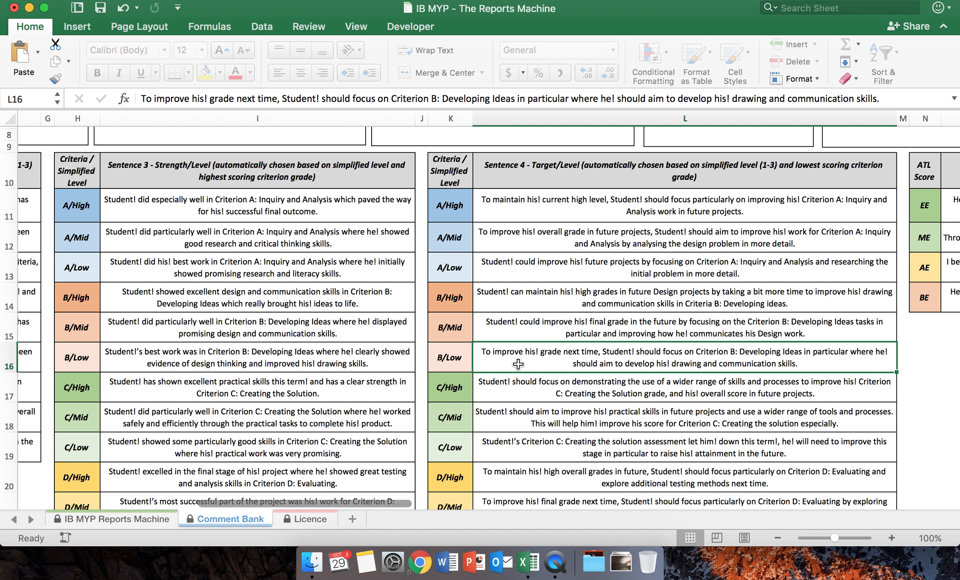
pyautogui.click(519, 300)
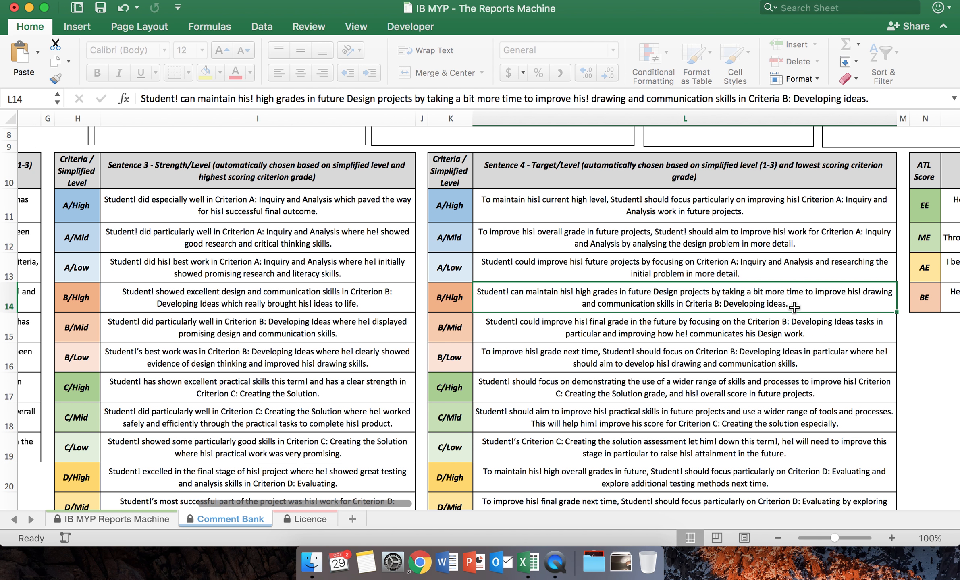
pyautogui.click(686, 340)
pyautogui.click(683, 359)
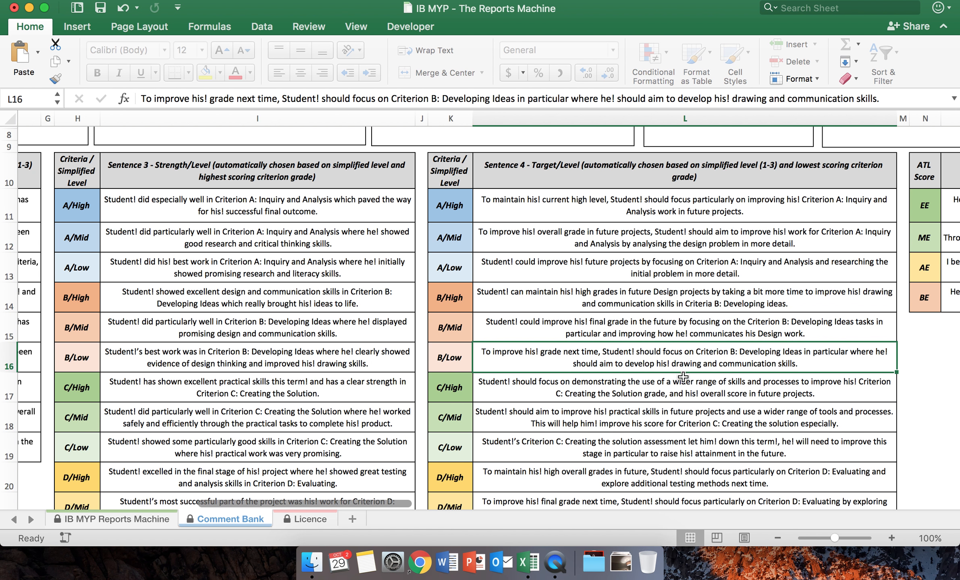
pyautogui.click(682, 394)
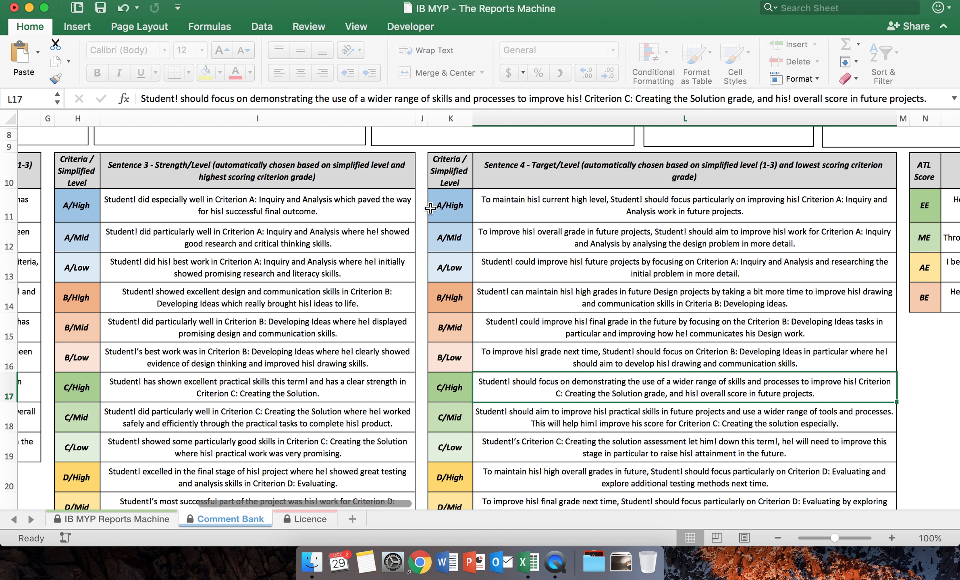
# Examine the EE, ME, AE and BE sentences of Sentence 5 - ATL Skill in the Comment Bank
pyautogui.hscroll(10, 509, 346)
pyautogui.scroll(2, 509, 346)
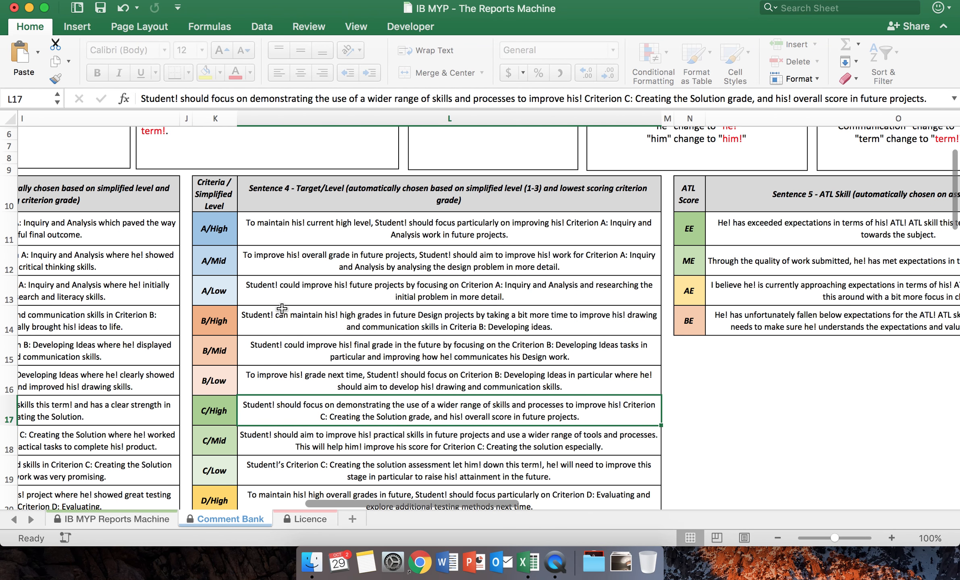
pyautogui.hscroll(10, 287, 309)
pyautogui.hscroll(2, 287, 309)
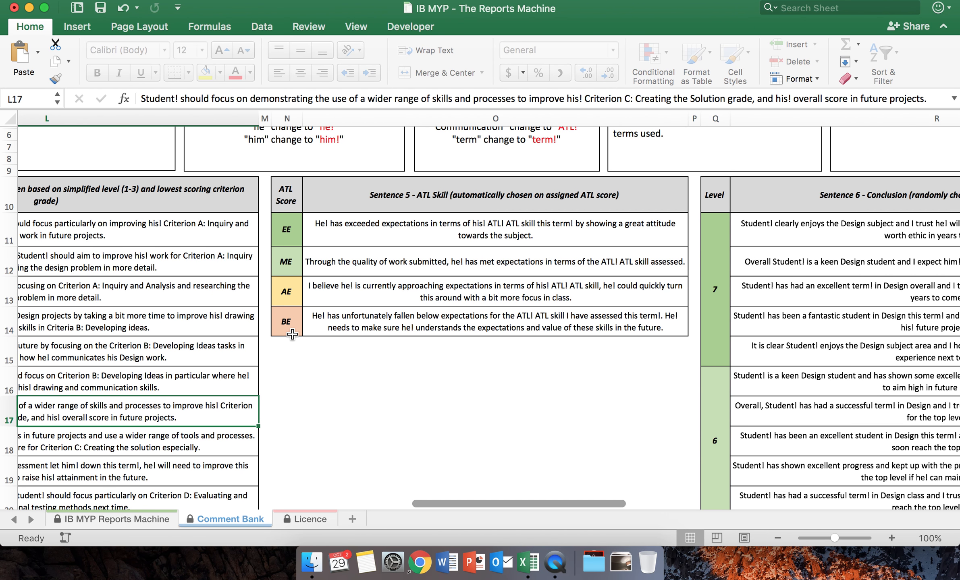
pyautogui.click(505, 241)
pyautogui.click(506, 262)
pyautogui.click(505, 288)
pyautogui.click(520, 324)
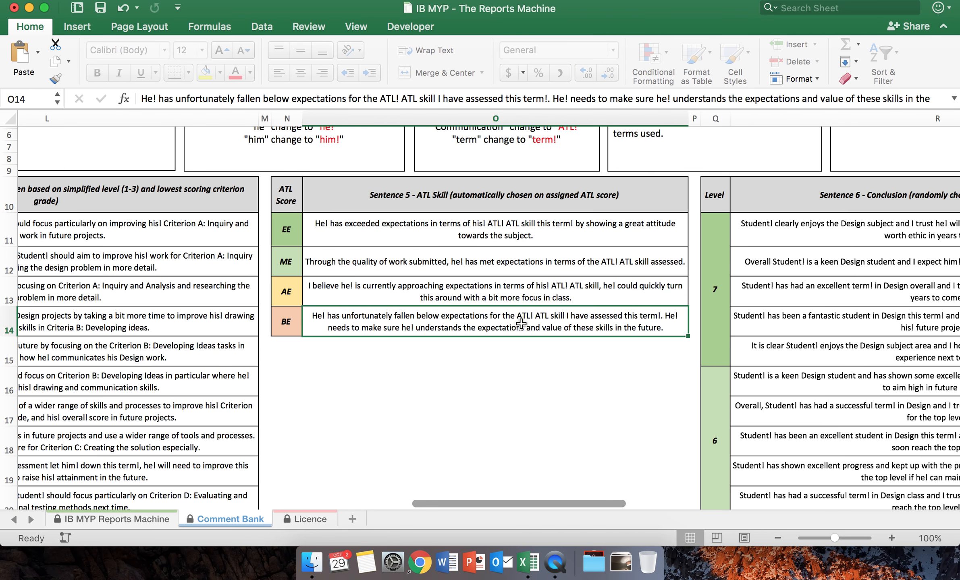
# On the IB MYP Reports Machine sheet, clear the first student's ATL grade and enter EE instead
pyautogui.click(136, 524)
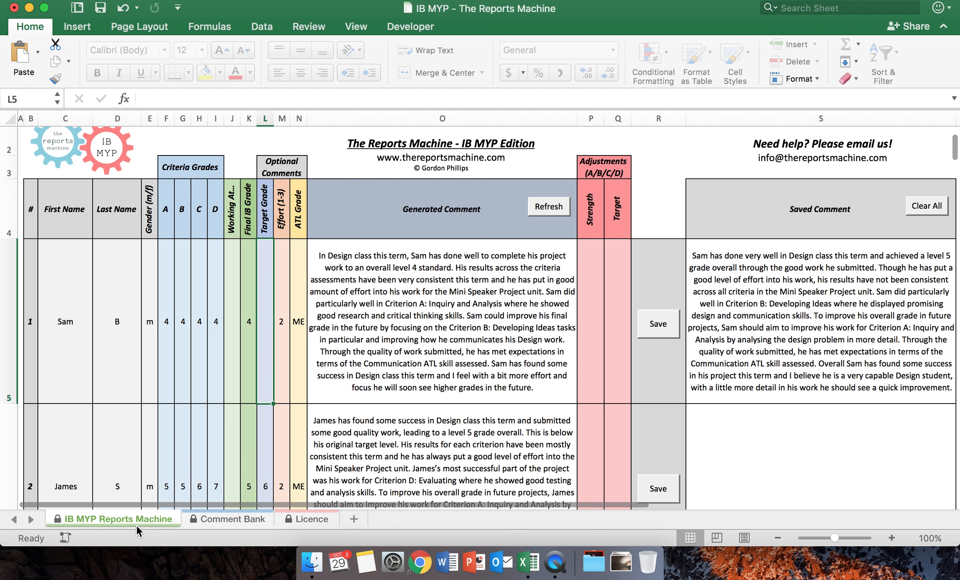
pyautogui.click(297, 318)
pyautogui.press('Delete')
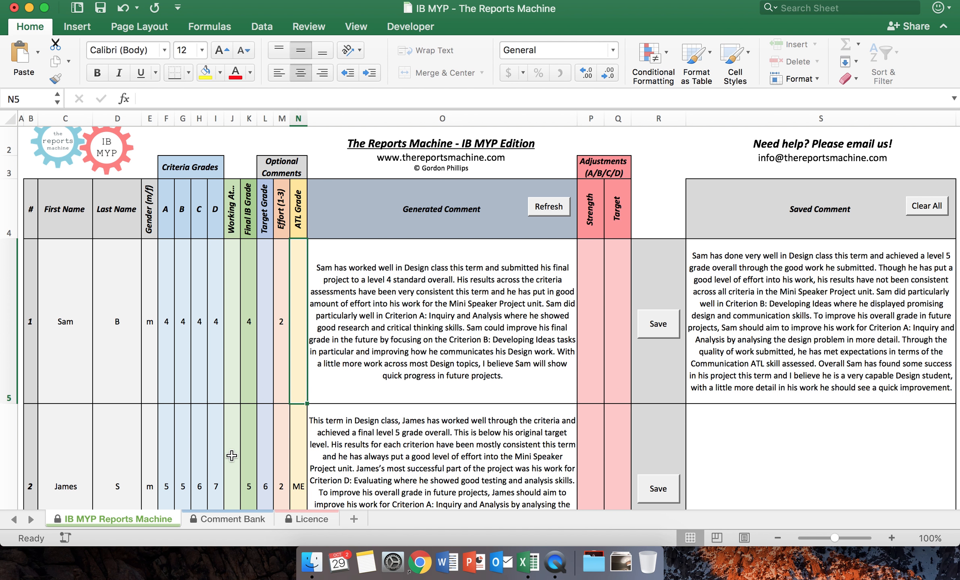
pyautogui.write('EE')
pyautogui.press('Return')
pyautogui.scroll(-1, 373, 247)
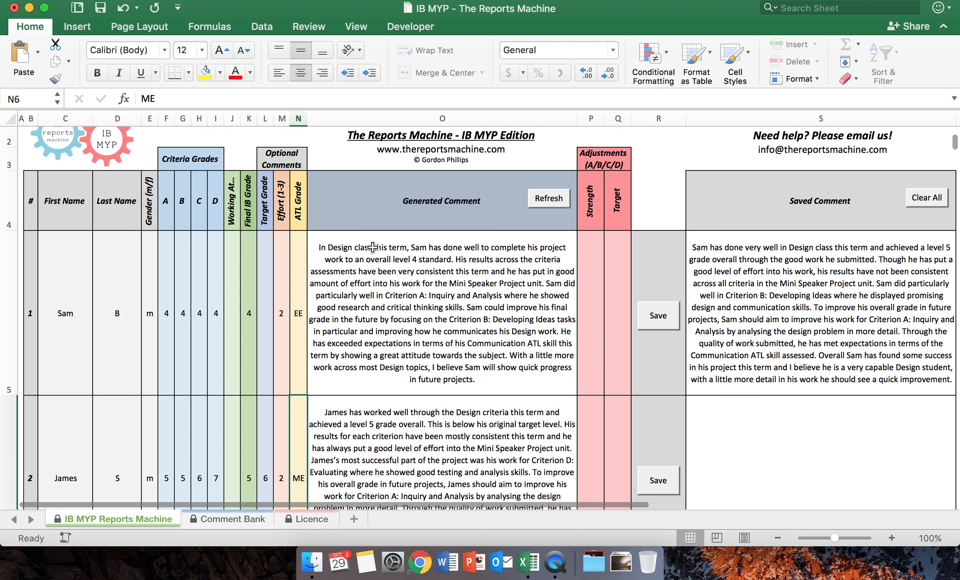
pyautogui.scroll(1, 373, 247)
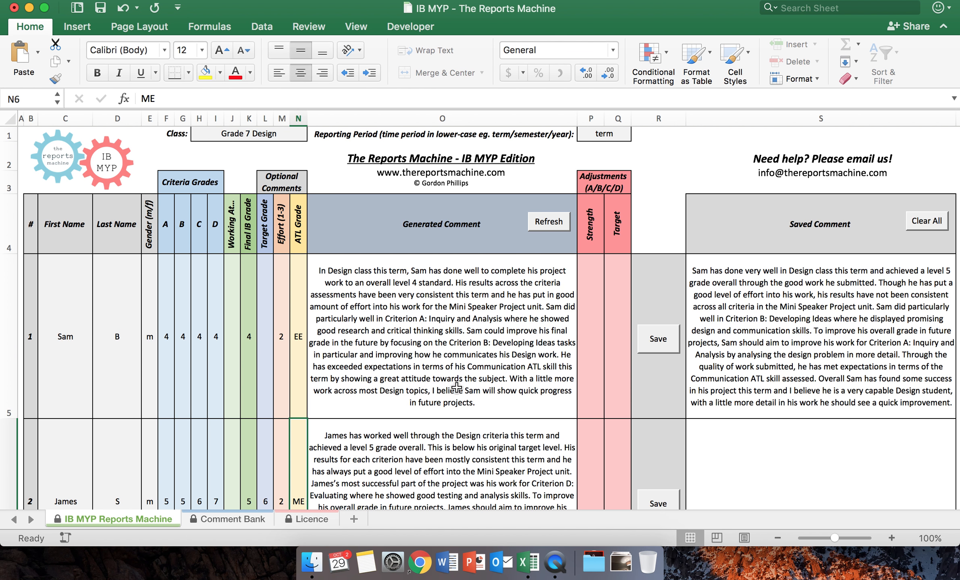
# Return to the Comment Bank and check the EE sentence of Sentence 5 - ATL Skill
pyautogui.click(239, 520)
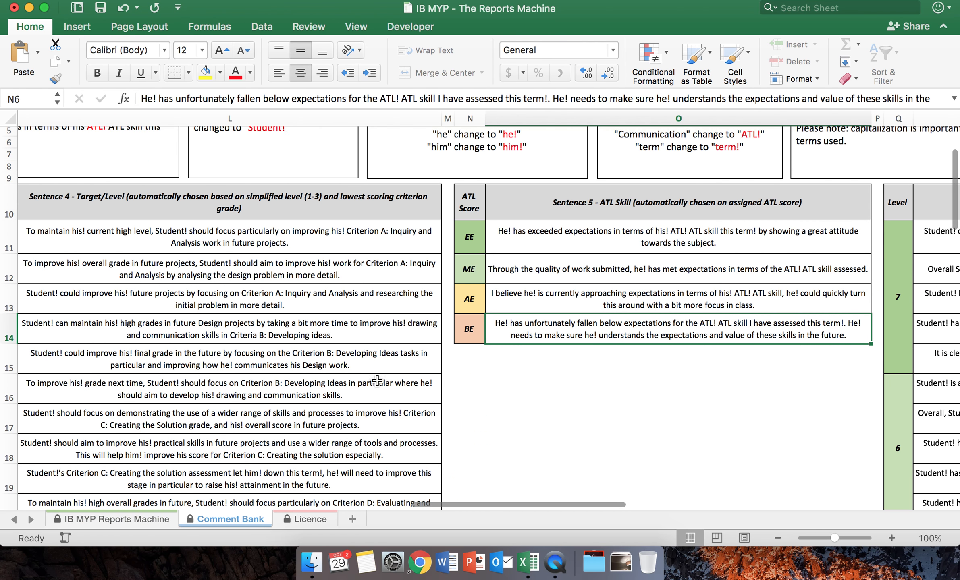
pyautogui.click(576, 239)
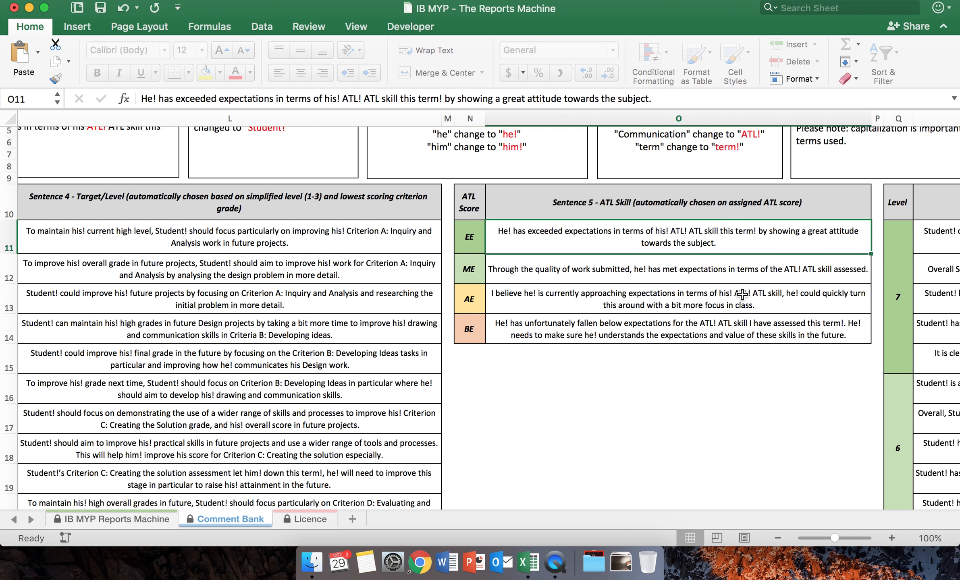
pyautogui.hscroll(5, 576, 239)
pyautogui.scroll(2, 577, 240)
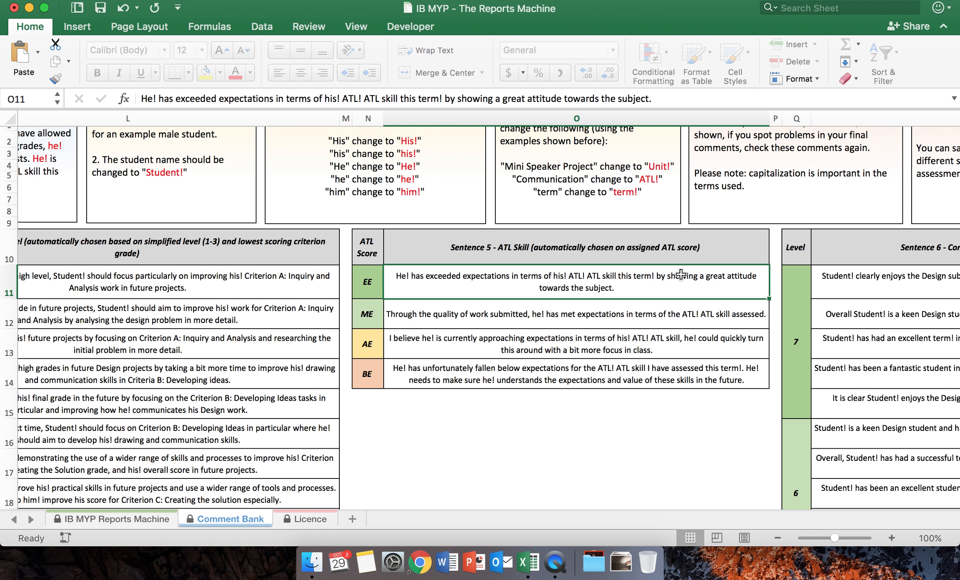
# Examine the level 7 sentences of Sentence 6 - Conclusion, and return to the IB MYP Reports Machine sheet
pyautogui.scroll(-2, 681, 274)
pyautogui.hscroll(4, 681, 274)
pyautogui.hscroll(9, 681, 274)
pyautogui.scroll(-1, 681, 274)
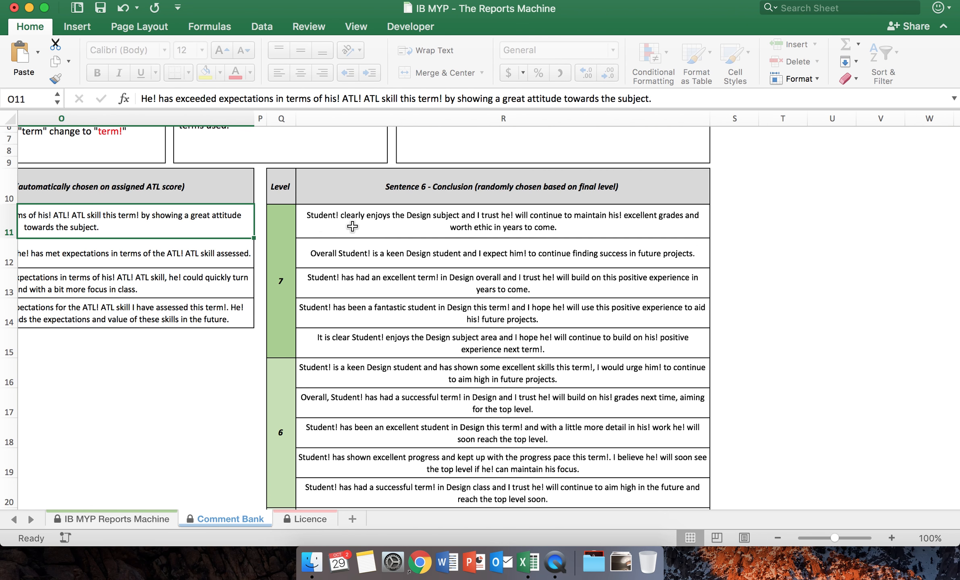
pyautogui.moveTo(389, 227); pyautogui.dragTo(381, 340)
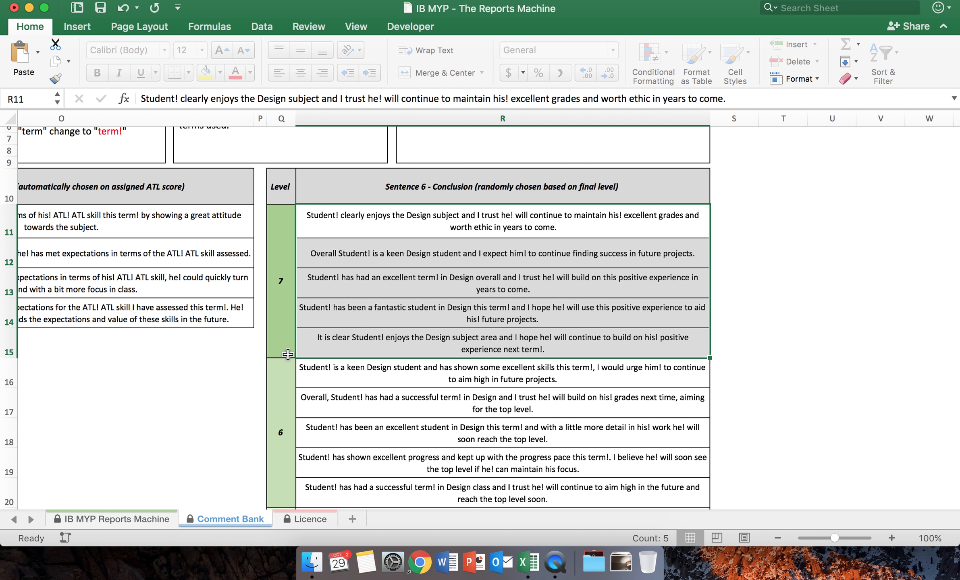
pyautogui.scroll(-1, 288, 354)
pyautogui.click(133, 519)
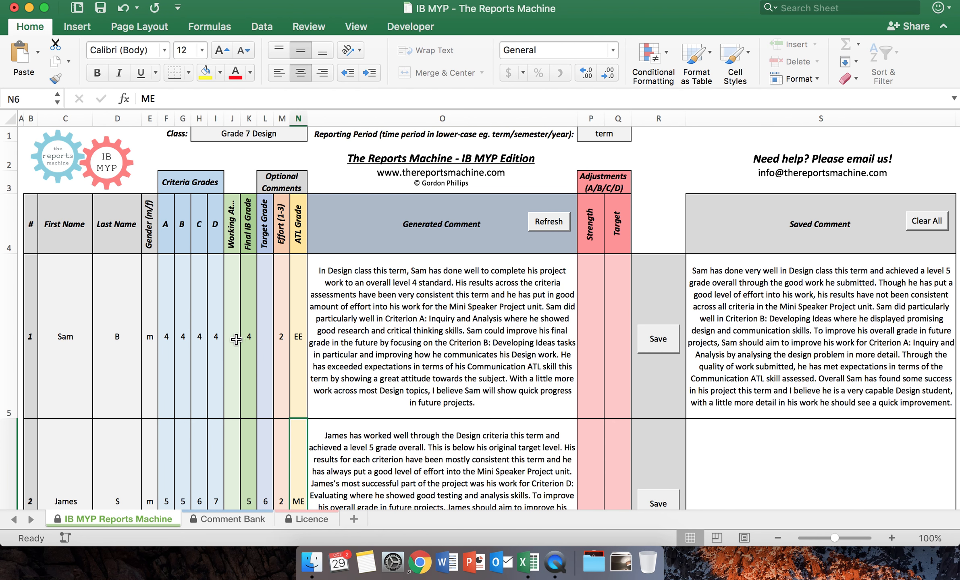
# Clear the first student's Criterion A and C grades and set the Criterion D grade to 1
pyautogui.click(215, 340)
pyautogui.press('Delete')
pyautogui.press('Left')
pyautogui.press('Left')
pyautogui.press('Left')
pyautogui.press('Delete')
pyautogui.press('Right')
pyautogui.press('Right')
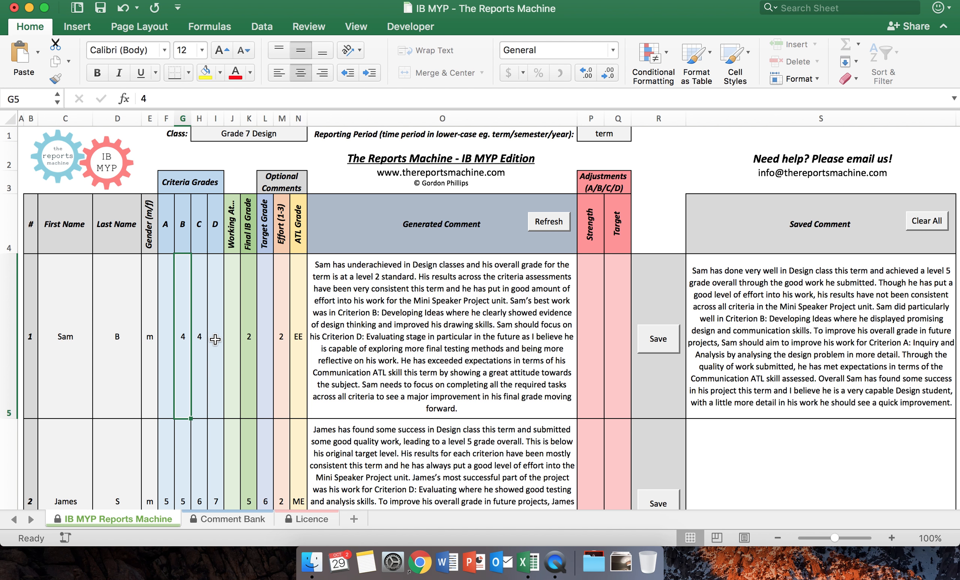
pyautogui.press('Delete')
pyautogui.press('Right')
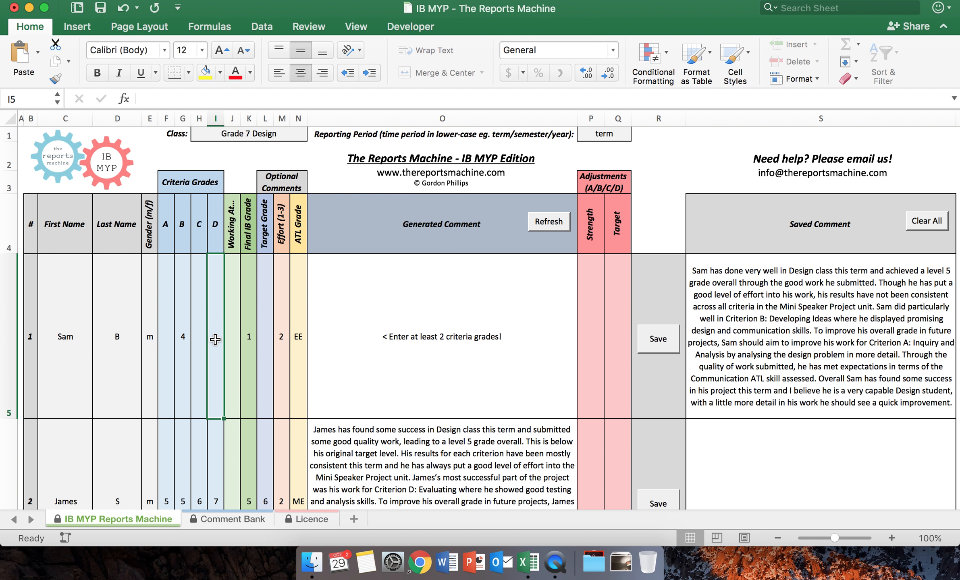
pyautogui.press('Delete')
pyautogui.press('Right')
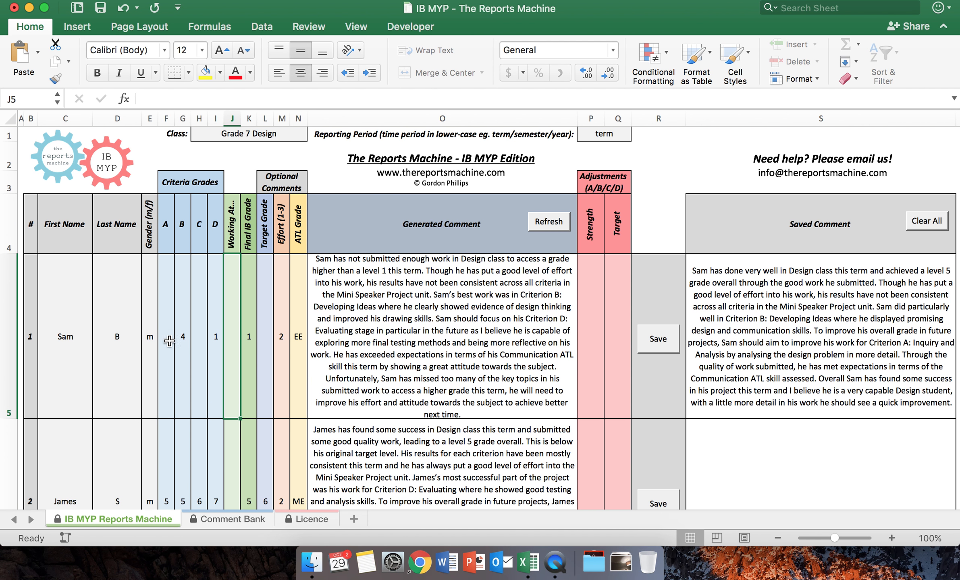
# Enter 4 as the first student's Working At grade, and clear it again
pyautogui.write('4')
pyautogui.press('Right')
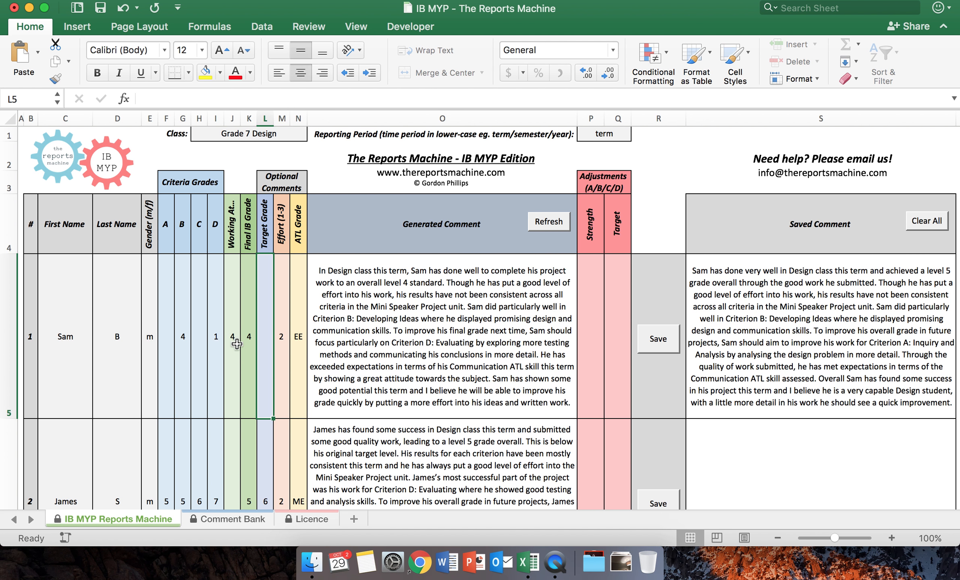
pyautogui.click(228, 339)
pyautogui.press('Delete')
# Set the first student's Criterion D grade to 4, and try a Working At grade of 4 before clearing it
pyautogui.press('Left')
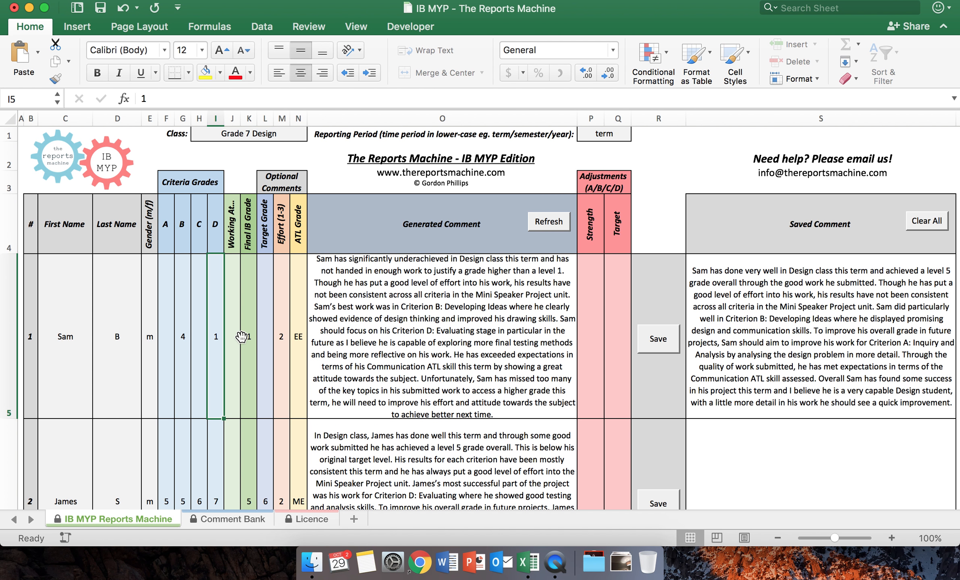
pyautogui.write('4')
pyautogui.press('Right')
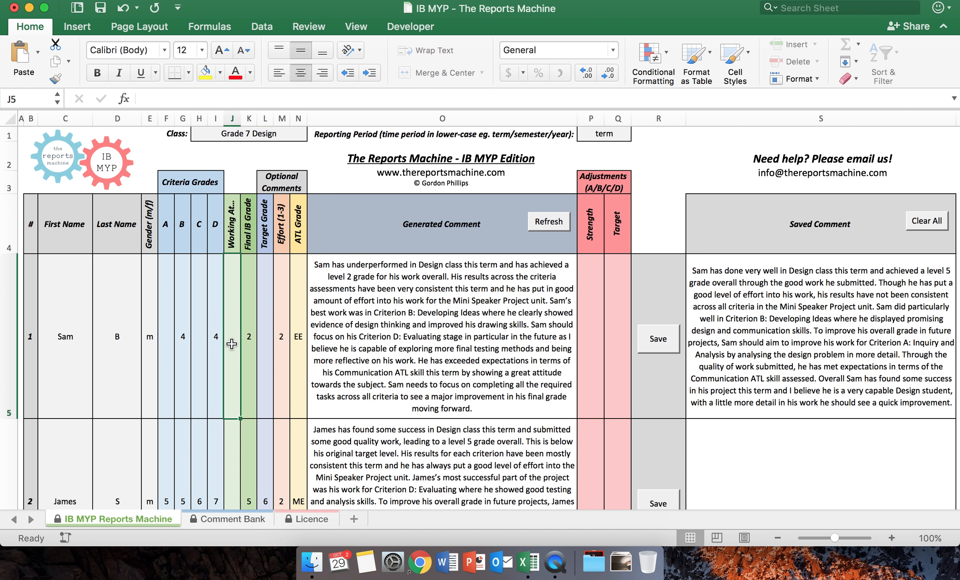
pyautogui.write('4')
pyautogui.press('Right')
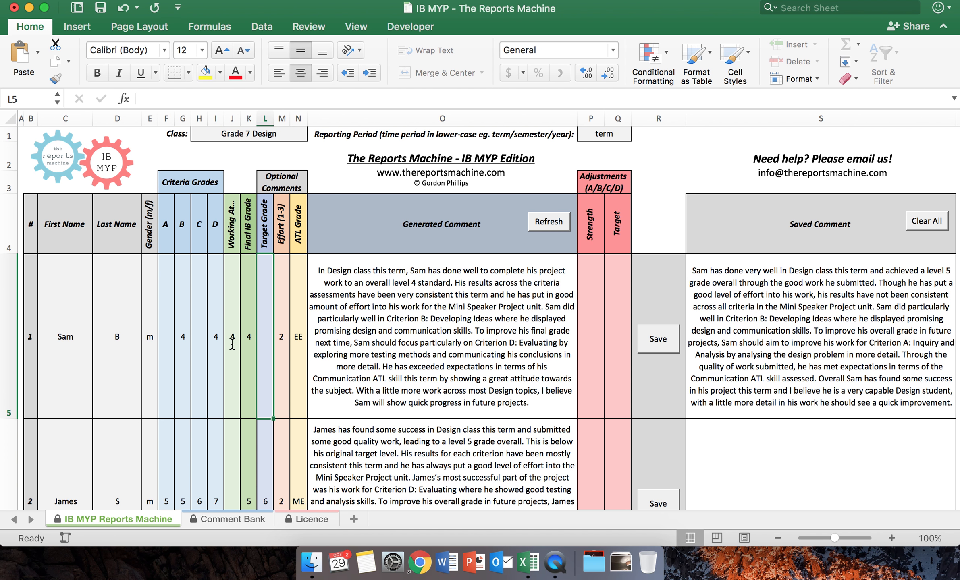
pyautogui.click(233, 323)
pyautogui.press('Delete')
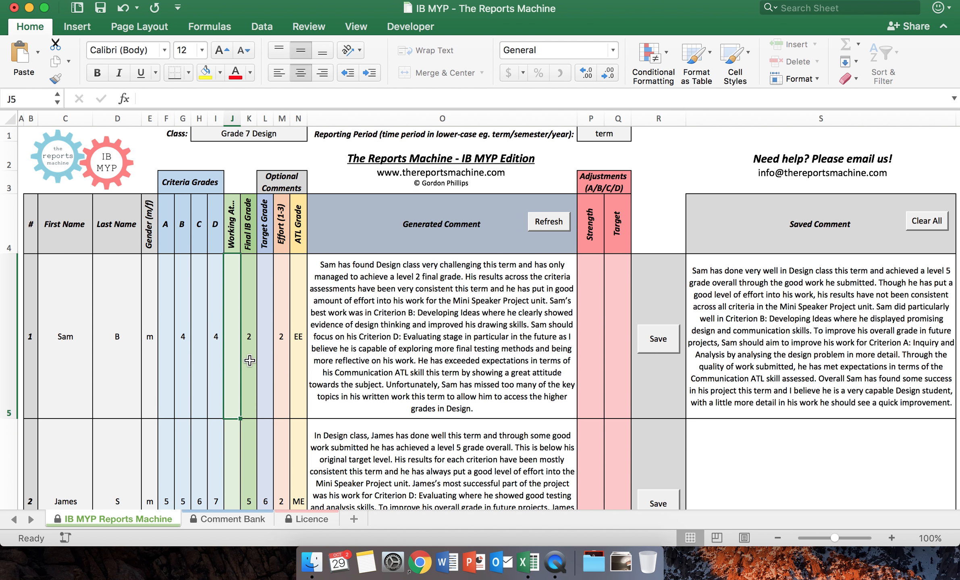
# Clear the first student's remaining criteria grades and enter 4, 5, 4 and 5 for Criteria A, B, C and D
pyautogui.click(217, 345)
pyautogui.press('Delete')
pyautogui.press('Left')
pyautogui.press('Left')
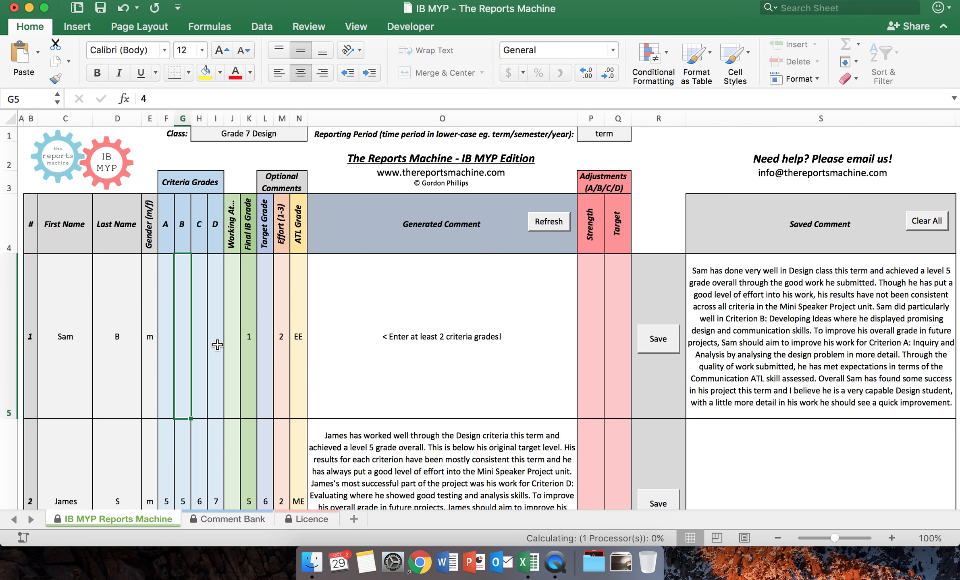
pyautogui.press('Delete')
pyautogui.press('Left')
pyautogui.write('4')
pyautogui.press('Right')
pyautogui.write('5')
pyautogui.press('Right')
pyautogui.write('4')
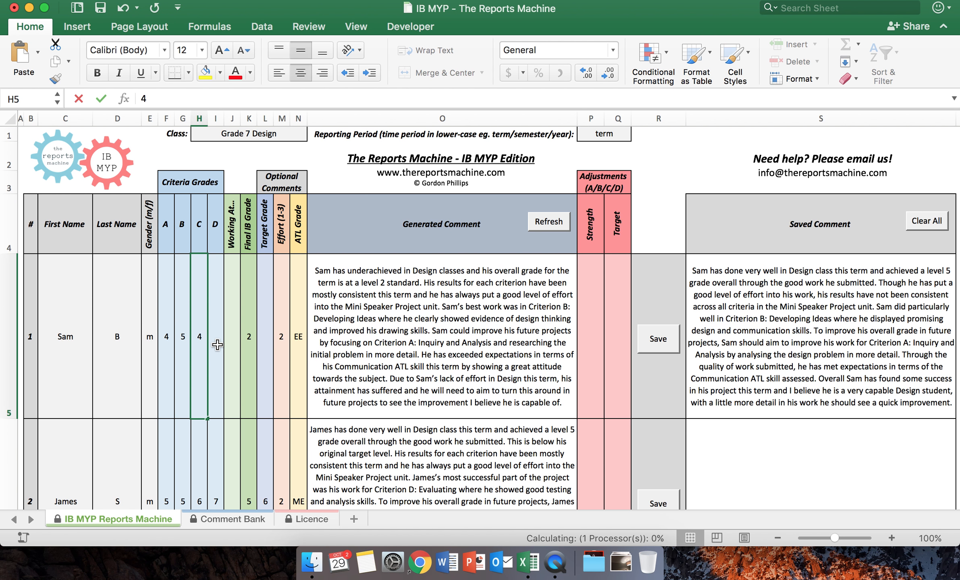
pyautogui.press('Right')
pyautogui.write('5')
pyautogui.press('Right')
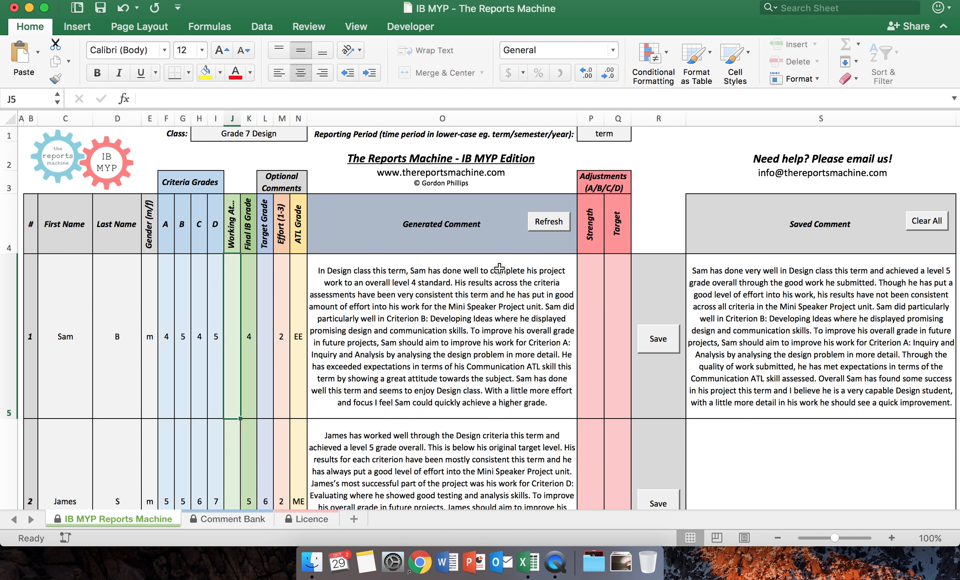
# Look back over the Comment Bank from Sentence 6 to Sentence 1, and return to the IB MYP Reports Machine sheet
pyautogui.click(231, 519)
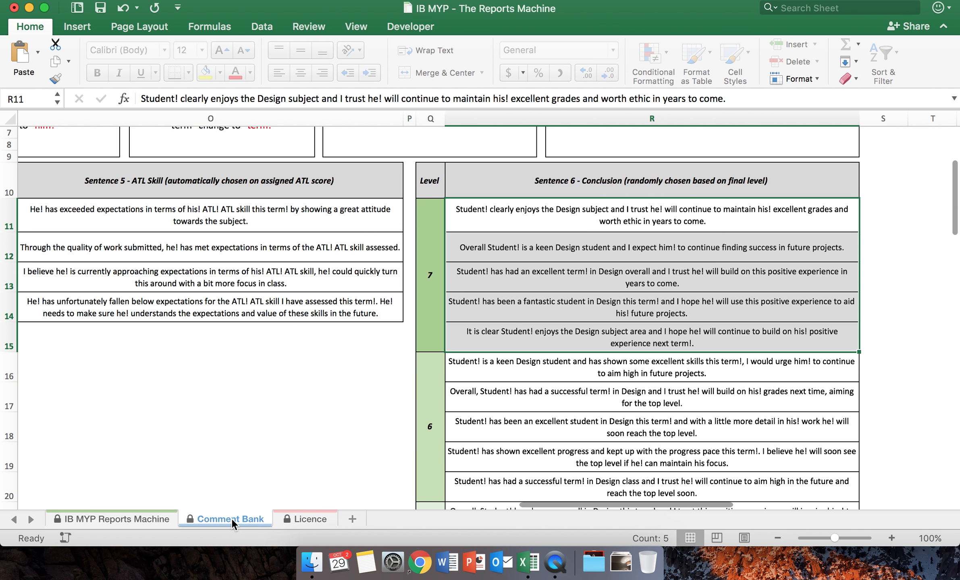
pyautogui.hscroll(-12, 269, 398)
pyautogui.scroll(4, 269, 397)
pyautogui.hscroll(-15, 269, 398)
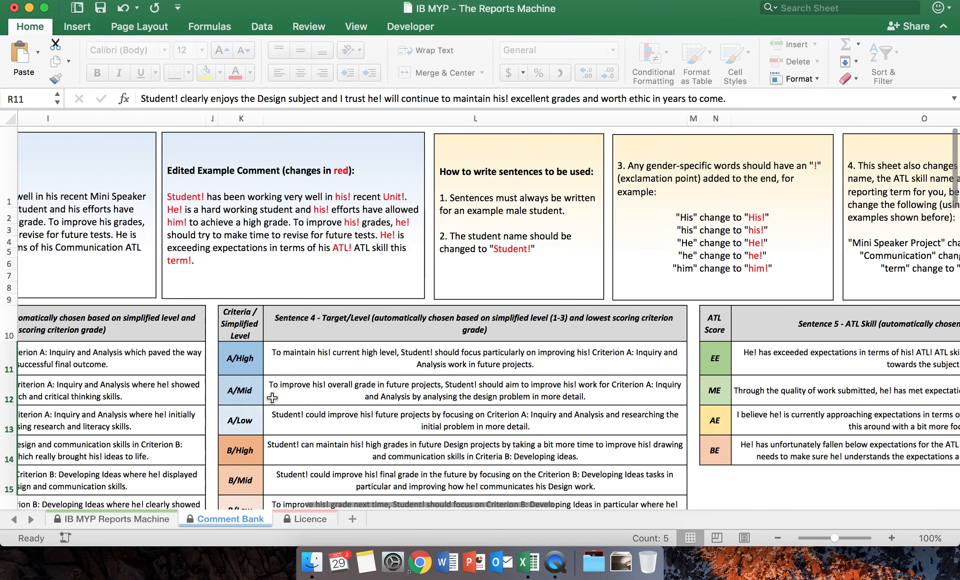
pyautogui.hscroll(-2, 306, 411)
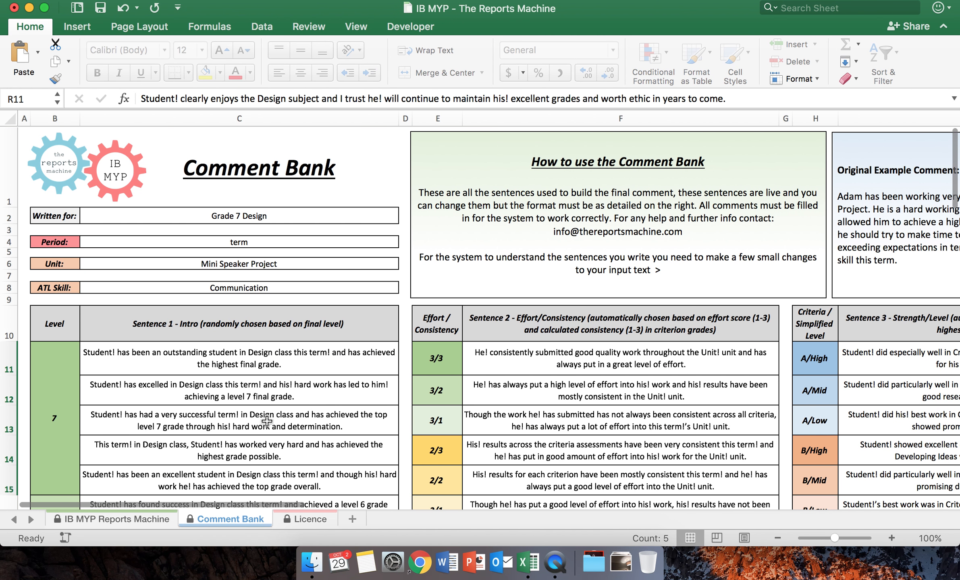
pyautogui.click(122, 516)
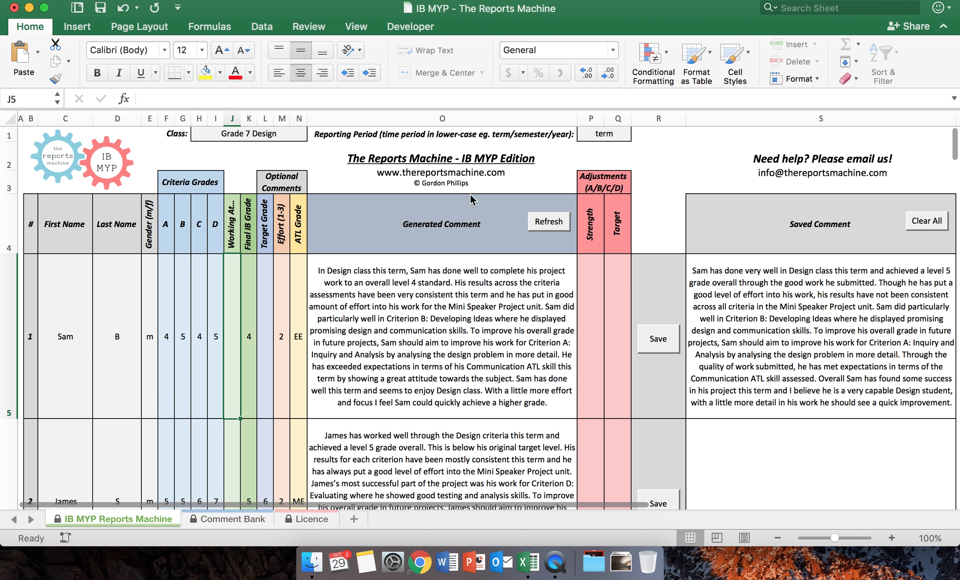